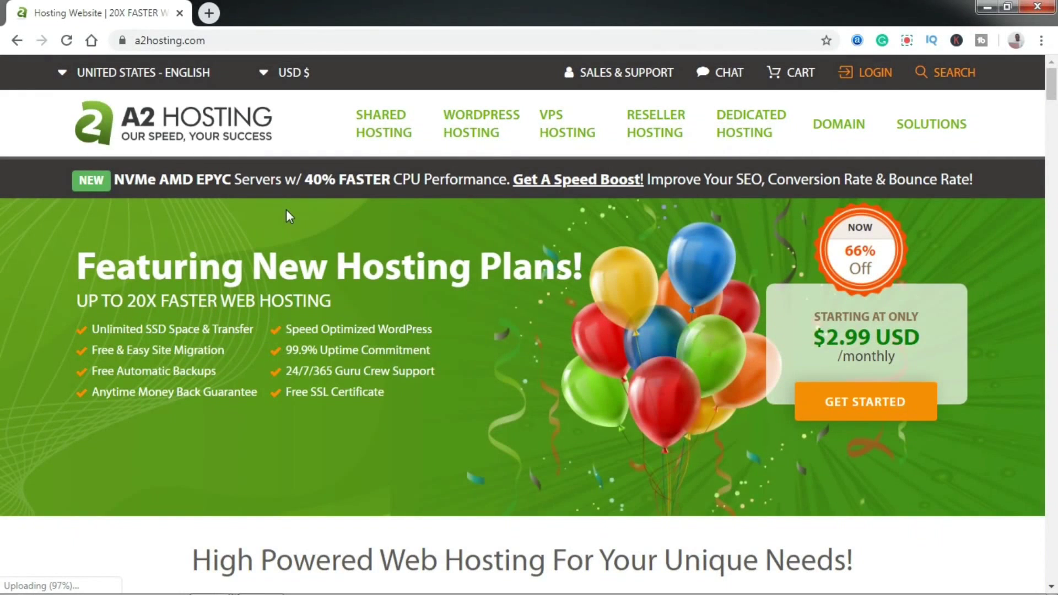
Load the A2 Hosting homepage with the $2.99/month offer via the pasted bit.ly/a2hostpromo link
left_click(318, 40)
type("bit.ly/a2hostpromo")
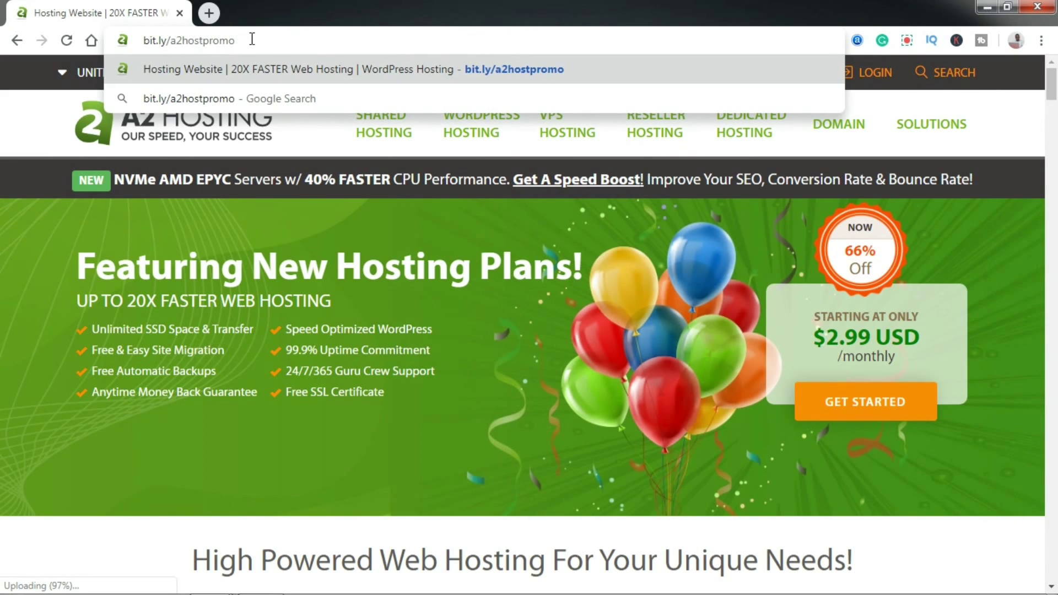
key("Return")
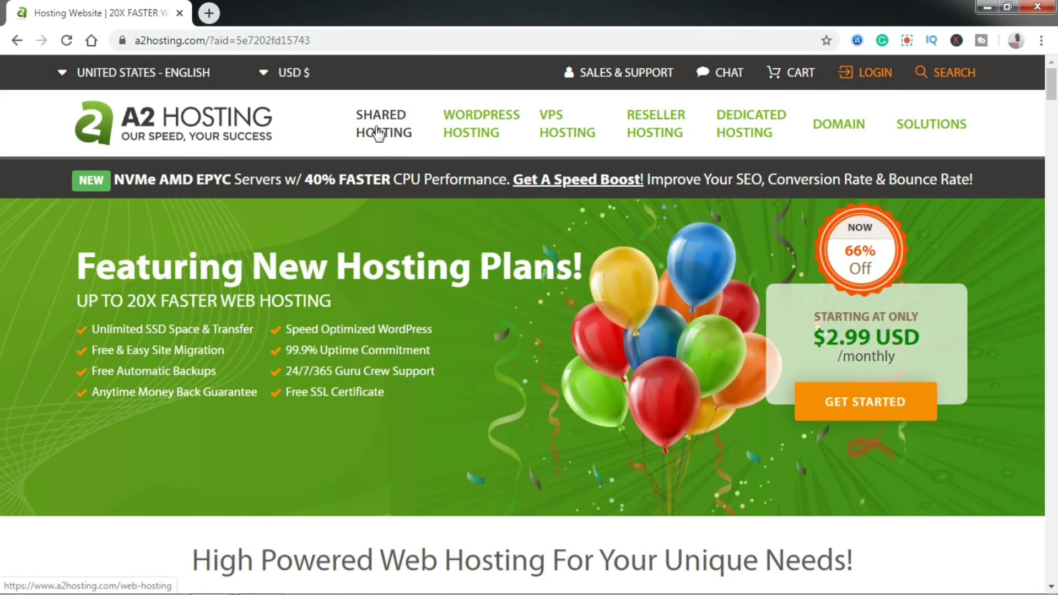
Go to WordPress Hosting and bring the Startup, Drive, Turbo Boost and Turbo Max cards into view
left_click(472, 130)
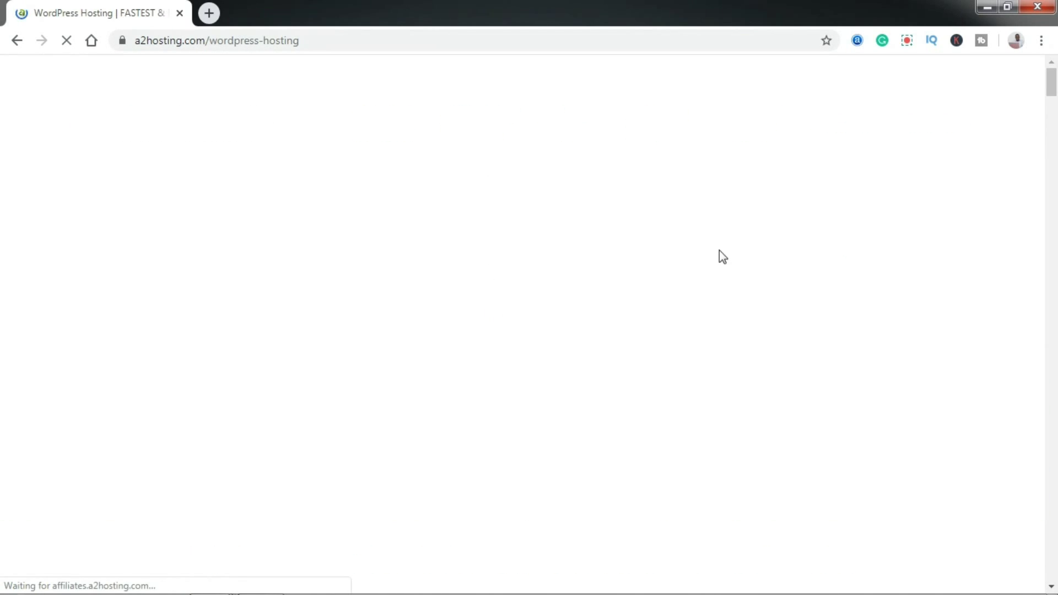
scroll(1054, 108, "down", 10)
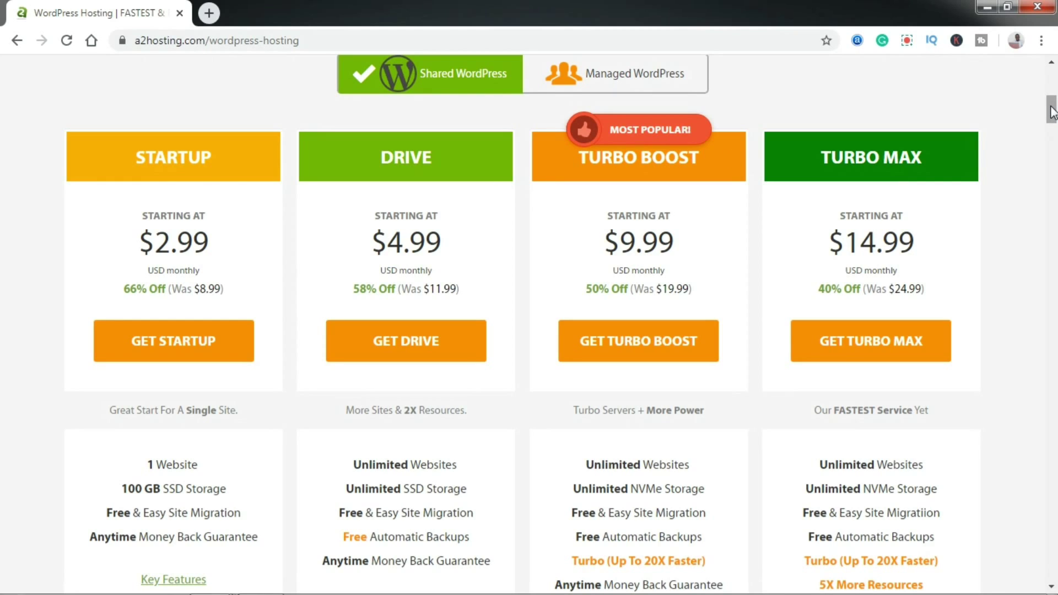
mouse_move(1051, 112)
left_mouse_down()
mouse_move(1051, 320)
mouse_move(1052, 91)
left_mouse_up()
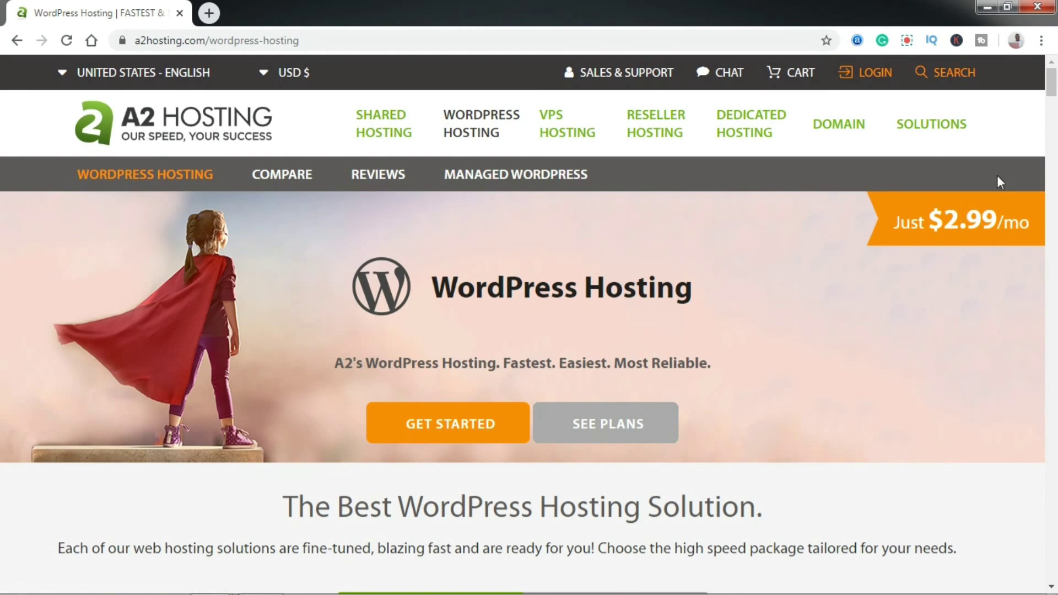
left_click_drag(1054, 86, 1054, 94)
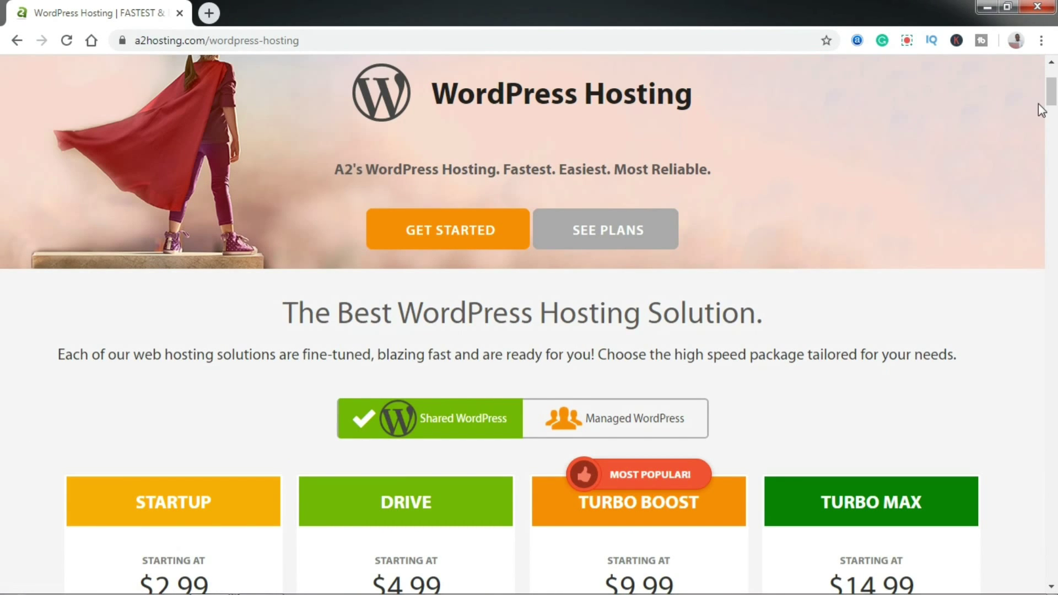
left_click_drag(1052, 92, 1053, 114)
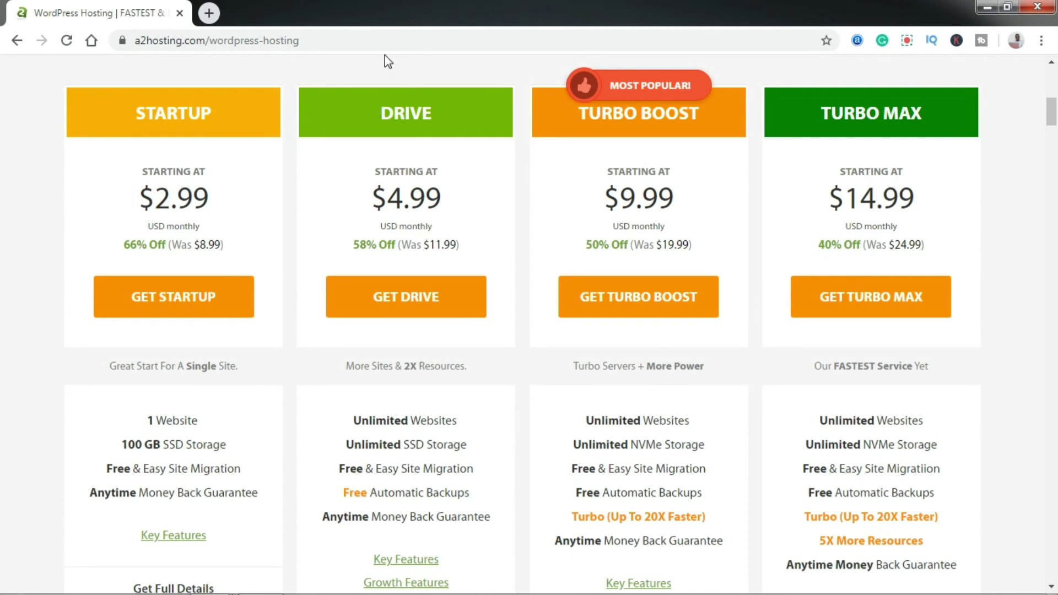
Paste bit.ly/a2hostpromo into the address bar again and scroll to the WordPress plan comparison
left_click(378, 40)
type("bit.ly/a2hostpromo")
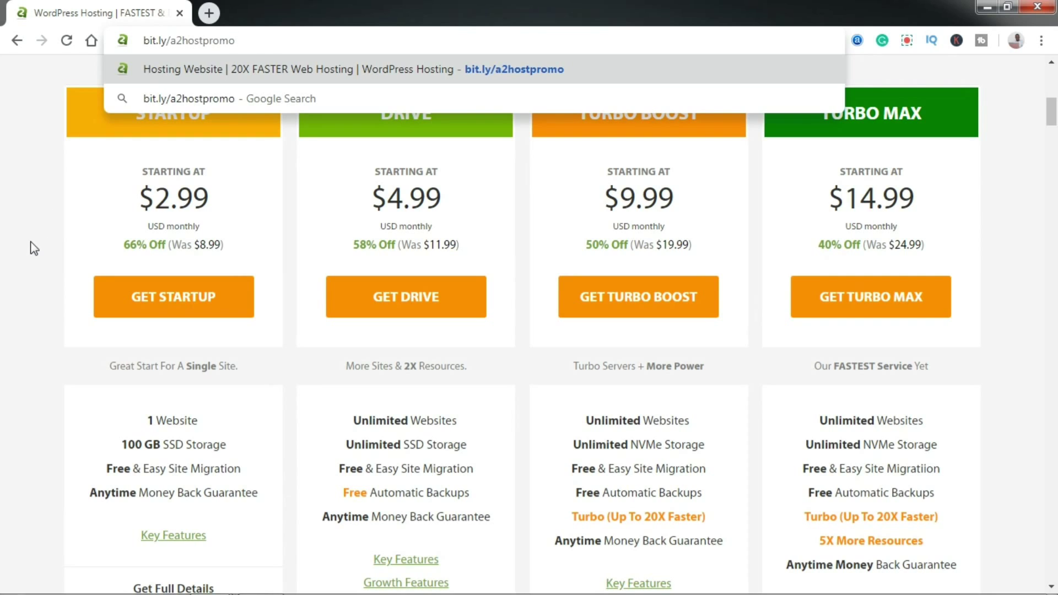
left_click(25, 212)
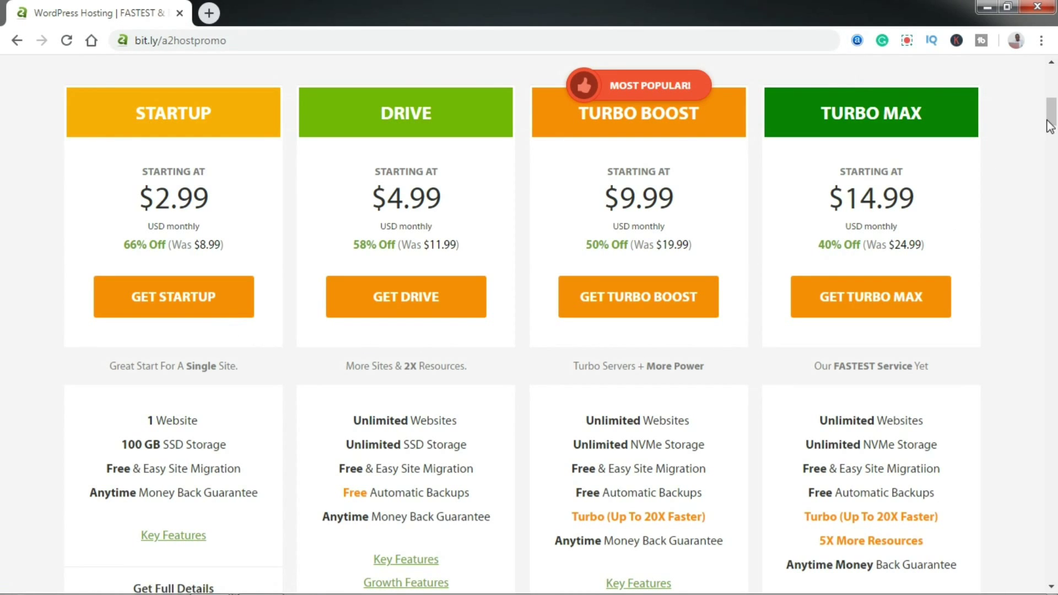
left_click_drag(1051, 112, 1055, 124)
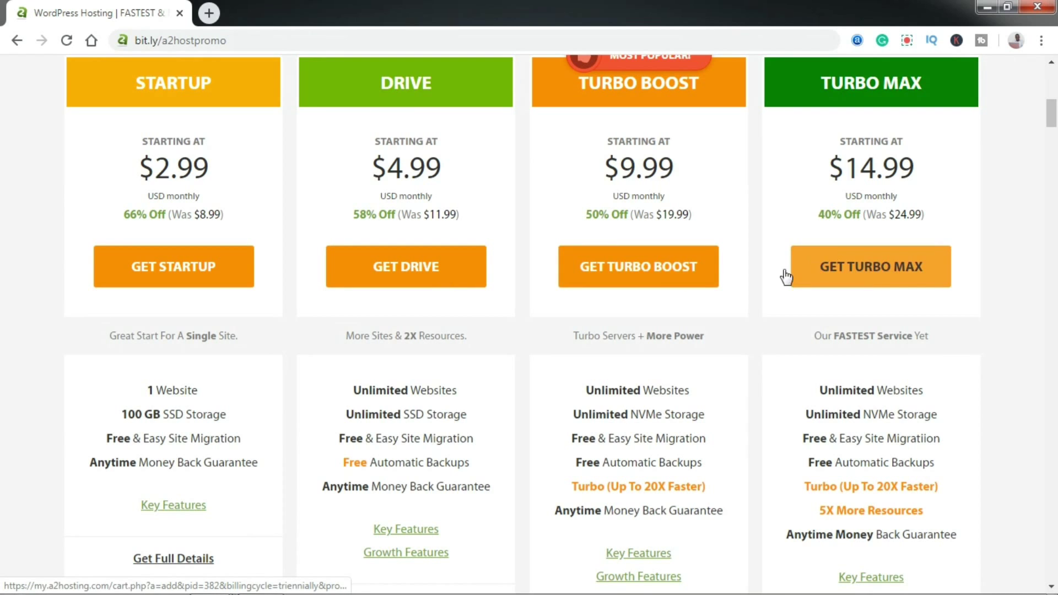
left_click_drag(1051, 115, 1052, 118)
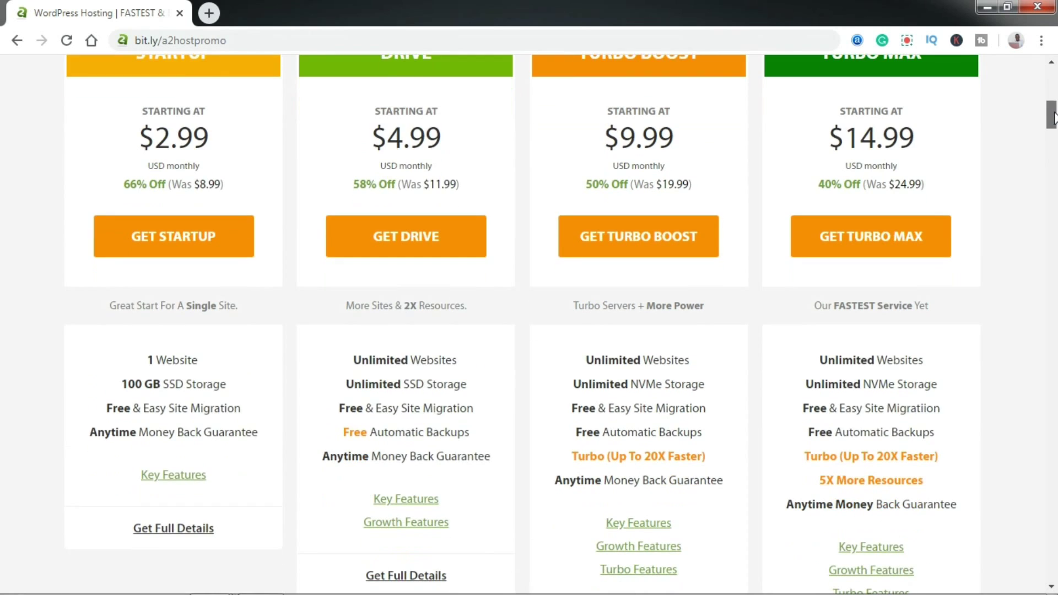
Add the StartUp plan and select 'I will use my existing domain' on Choose a Domain
left_click(203, 243)
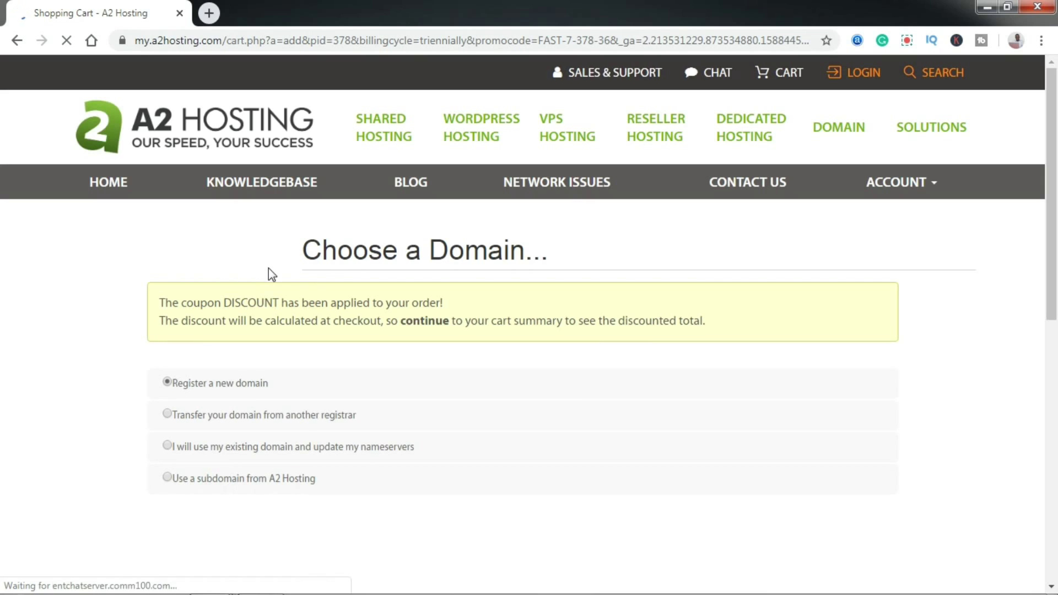
left_click_drag(1053, 98, 1055, 149)
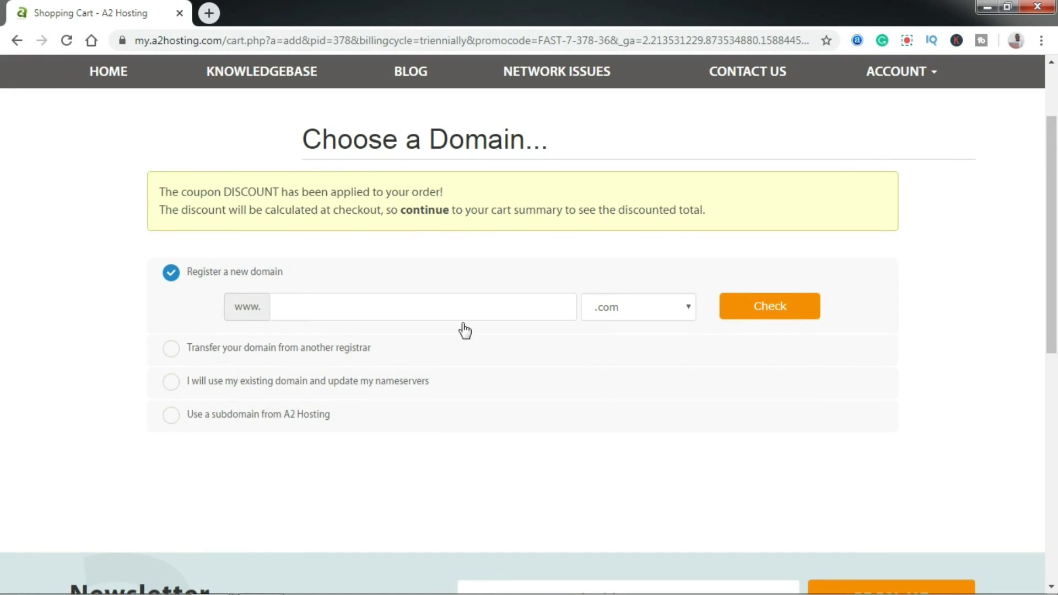
left_click(371, 308)
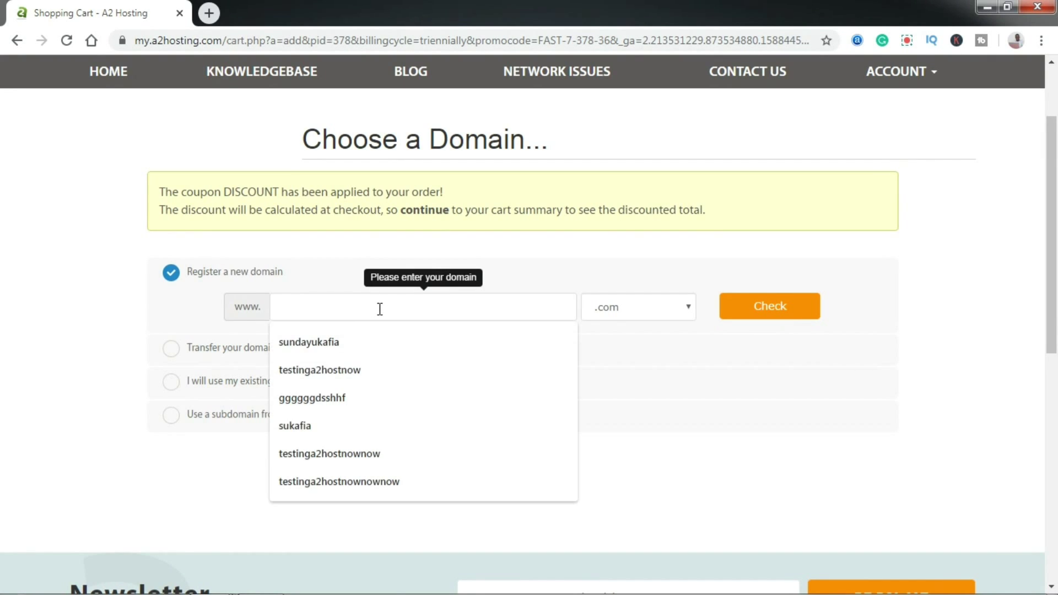
left_click(328, 256)
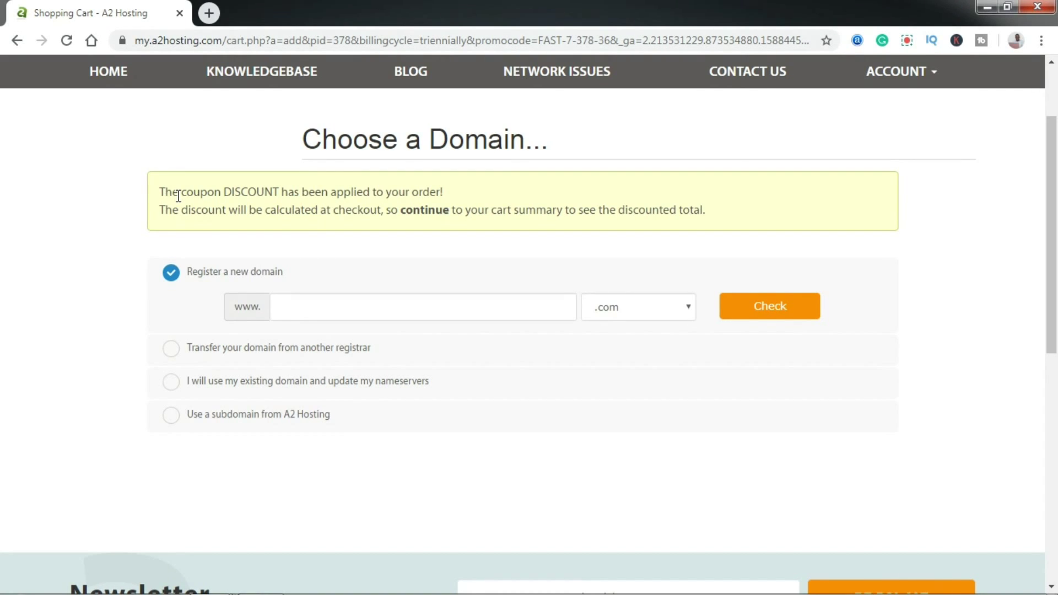
left_click(171, 389)
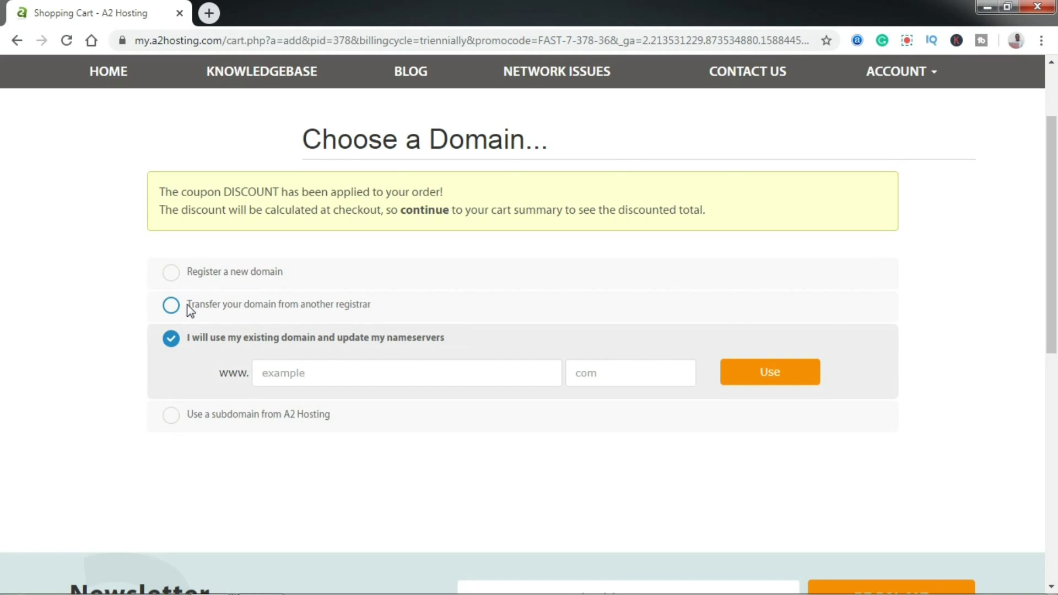
Switch back to registering a new domain and enter 'insighttlondon', correcting the typos
left_click(171, 276)
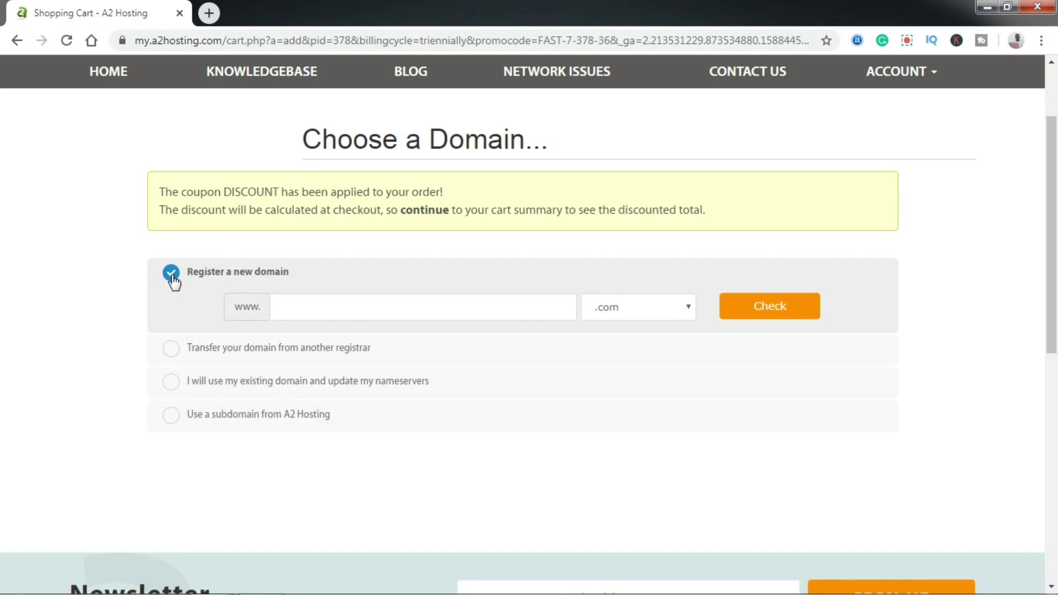
left_click(343, 317)
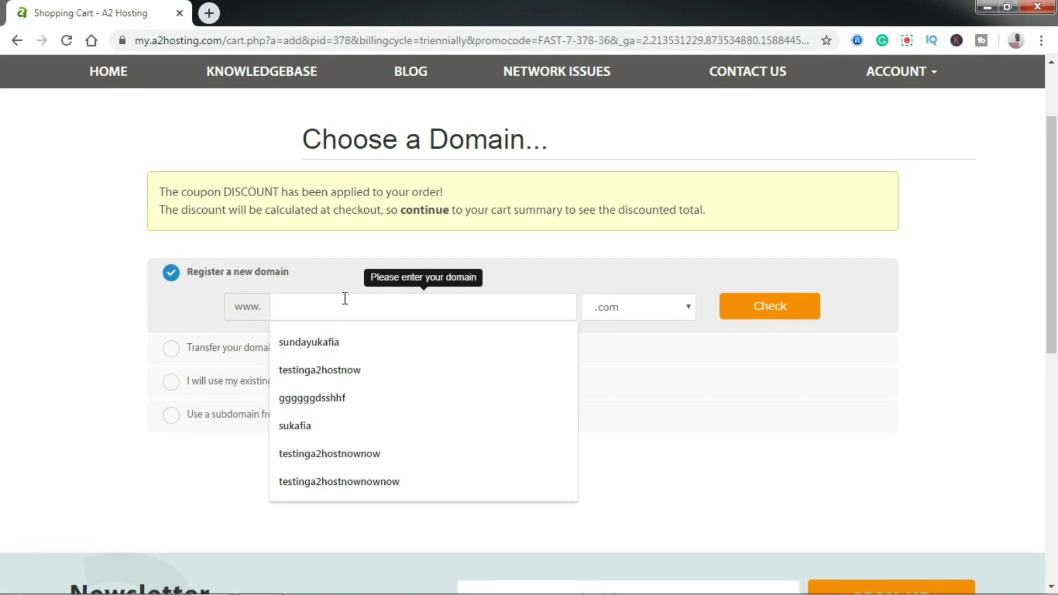
type("insight")
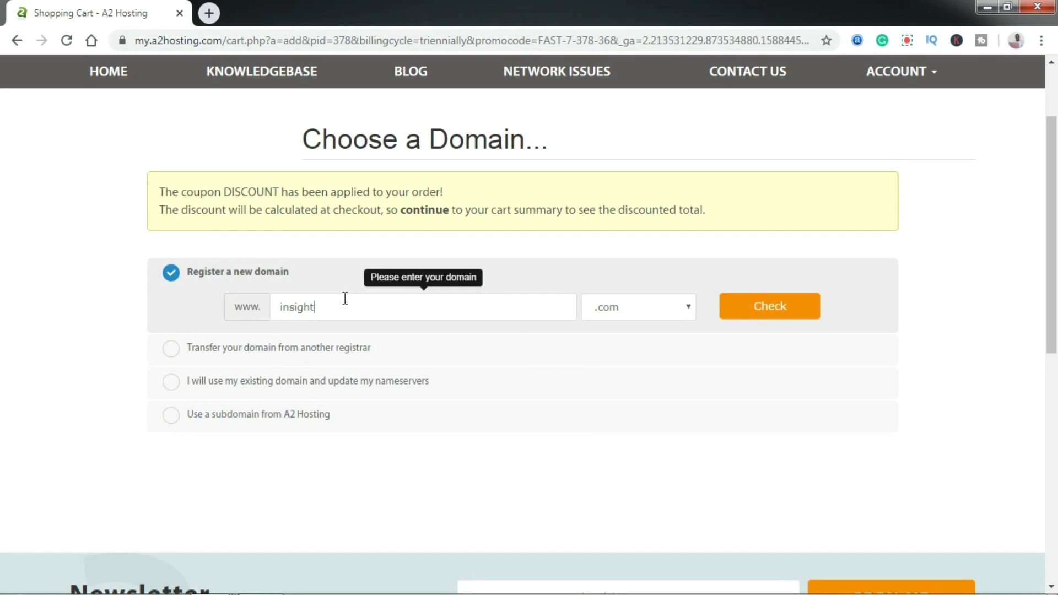
type("london")
left_click(346, 304)
key("BackSpace")
left_click(313, 306)
type("t")
Choose .org as the extension for the new domain
left_click(667, 310)
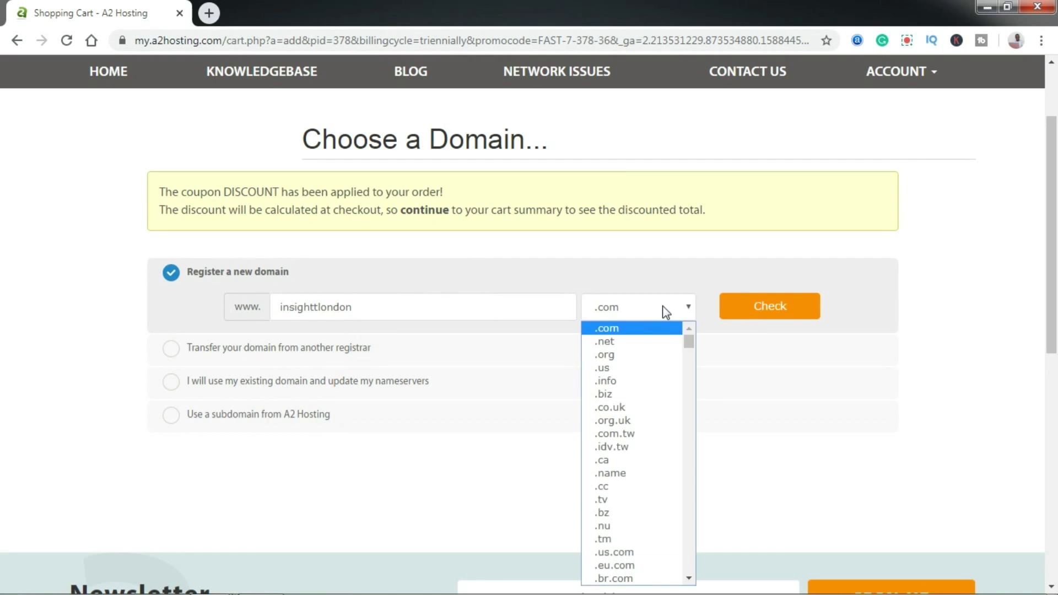
left_click(662, 362)
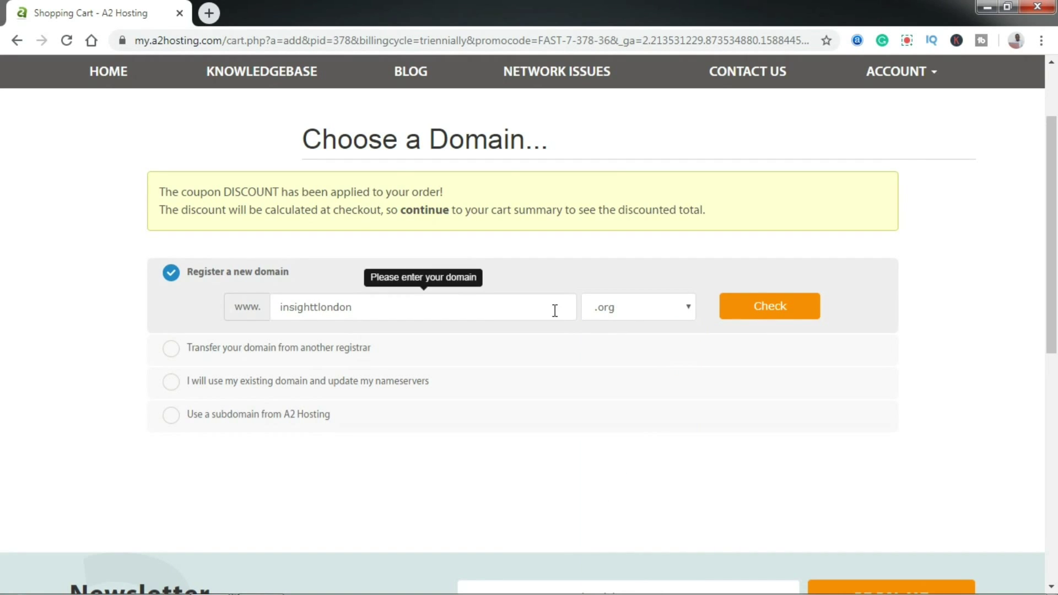
left_click_drag(465, 307, 274, 314)
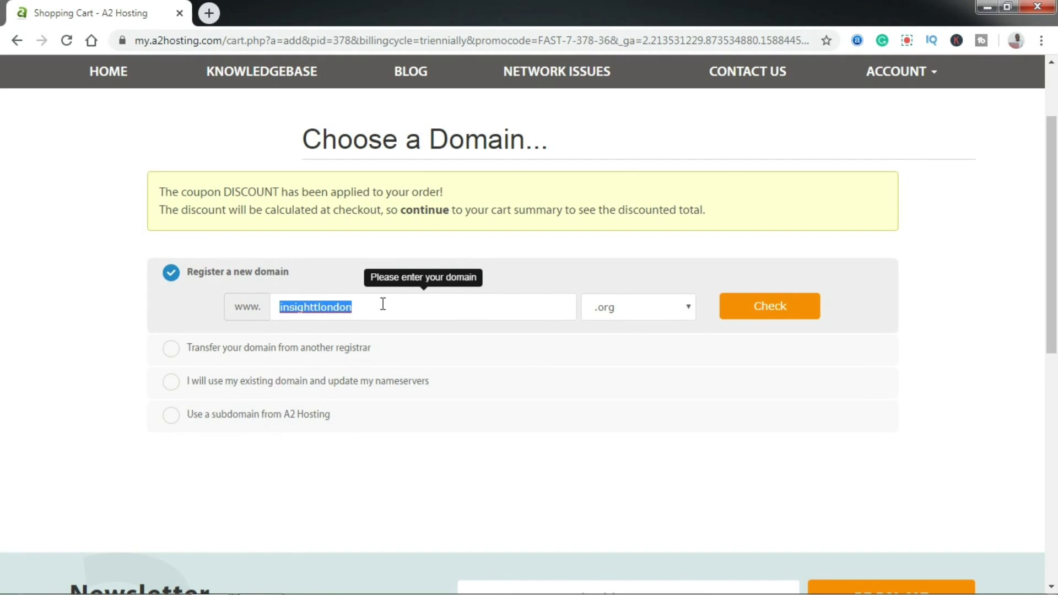
left_click(403, 307)
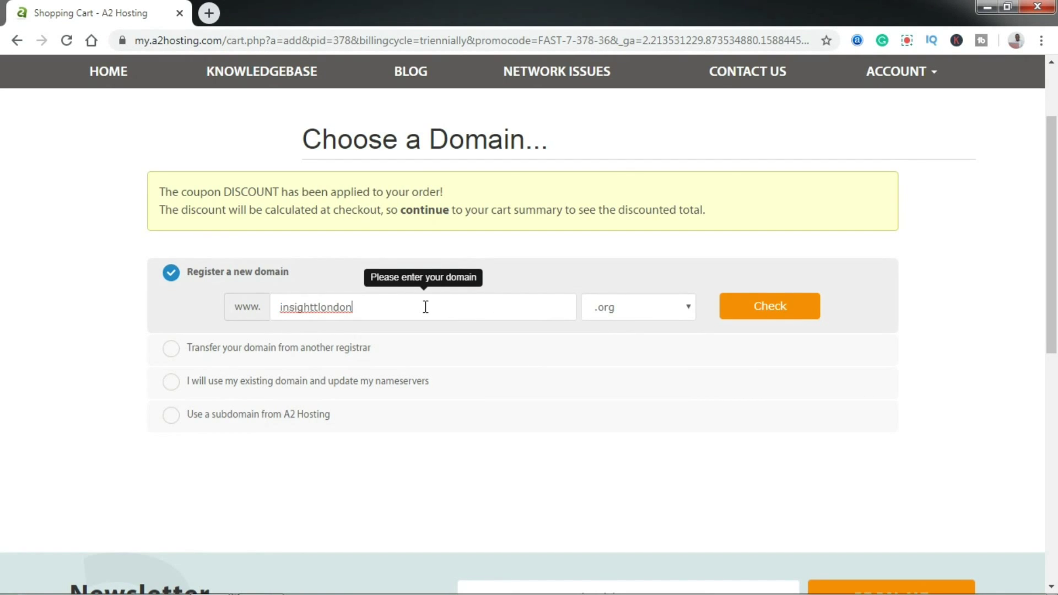
left_click(595, 326)
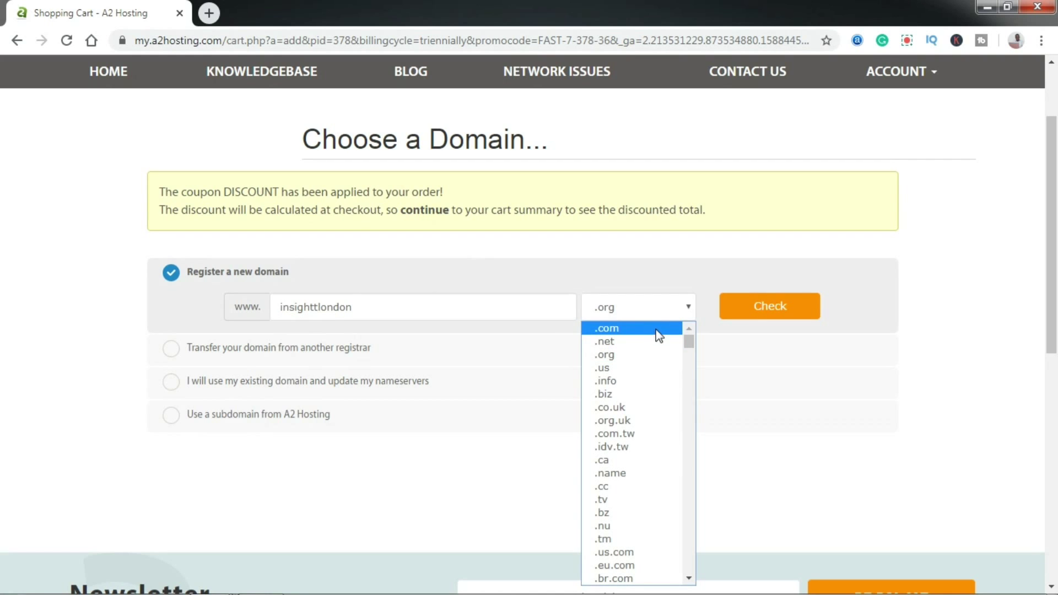
left_click(642, 356)
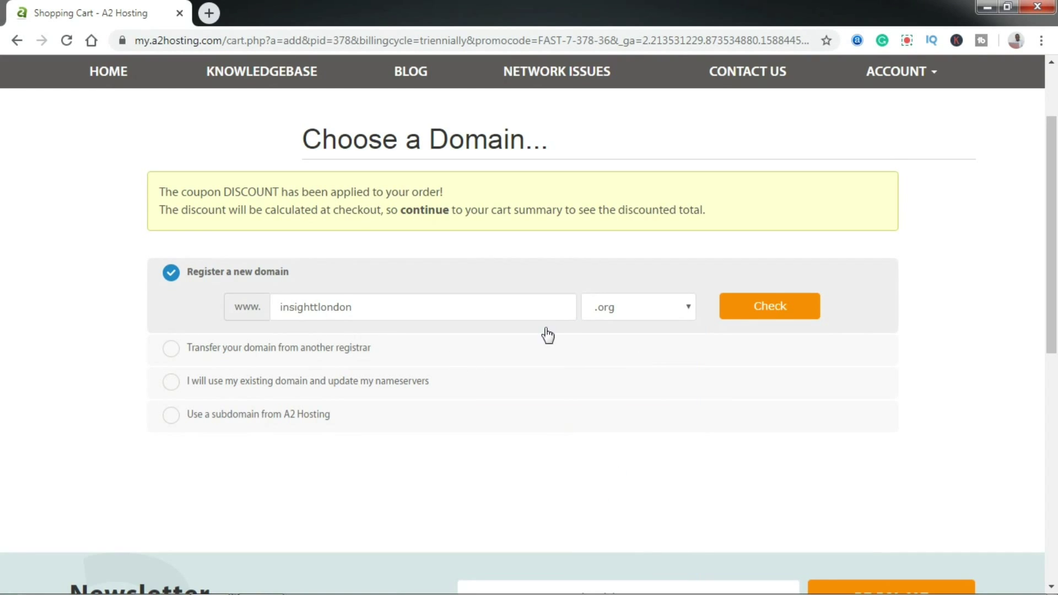
Check that insighttlondon.org is available for $14.95 USD and continue to configuration
left_click(757, 303)
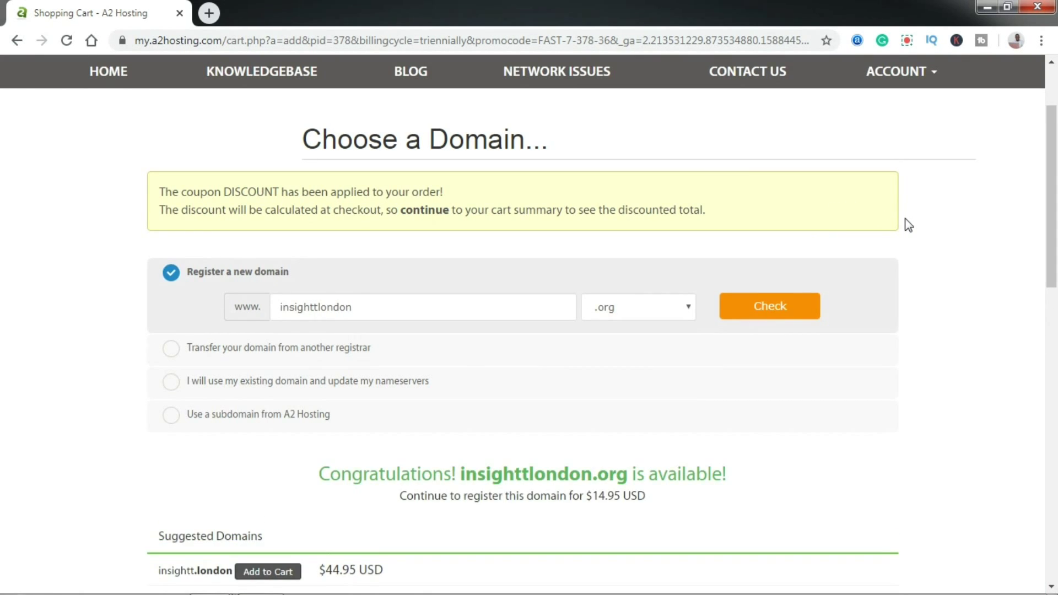
scroll(1051, 226, "down", 2)
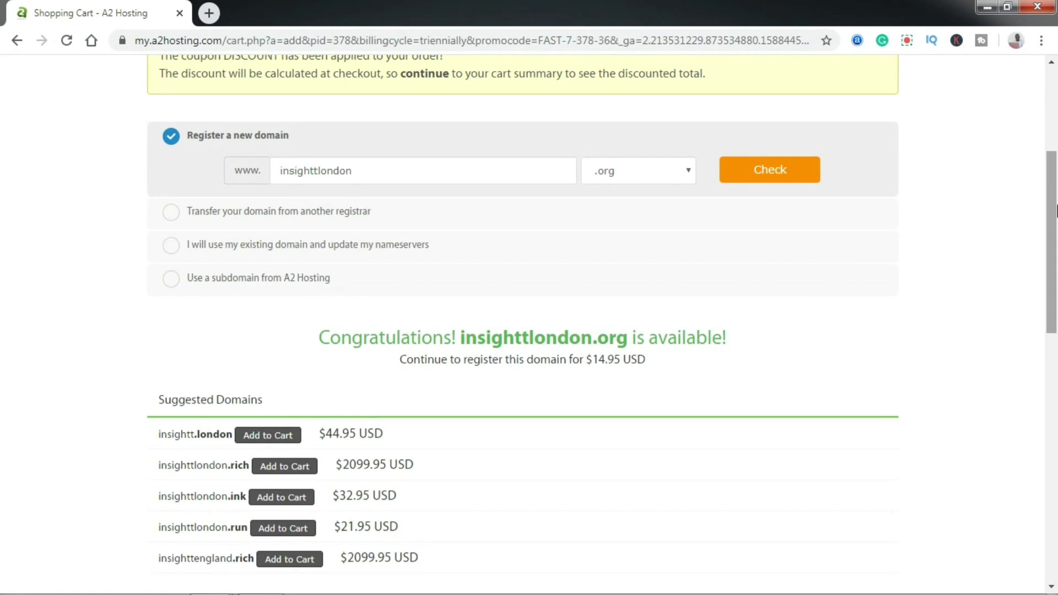
scroll(1054, 199, "down", 1)
scroll(1054, 199, "down", 4)
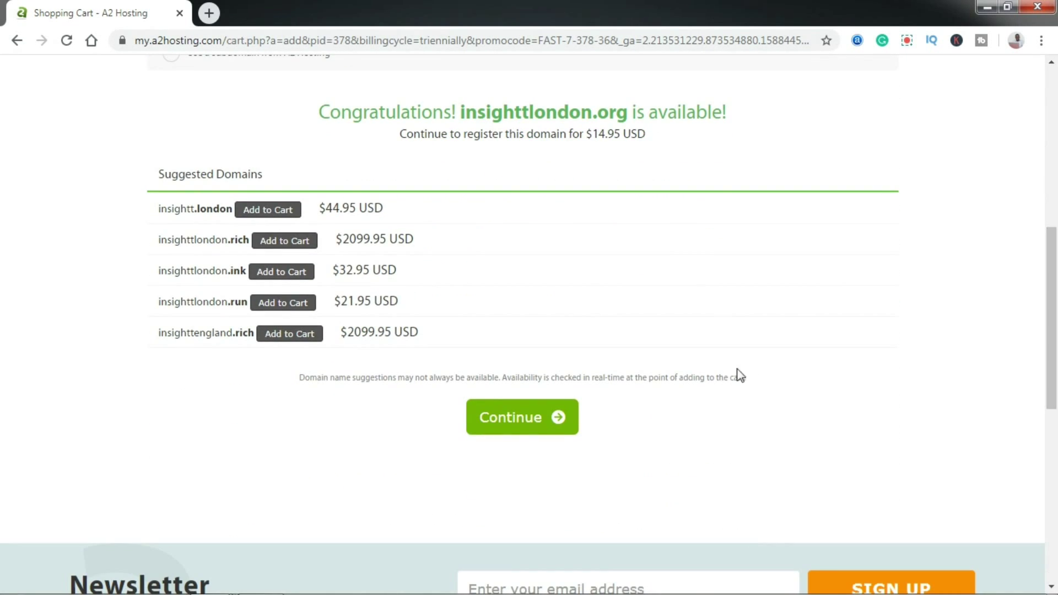
left_click(503, 429)
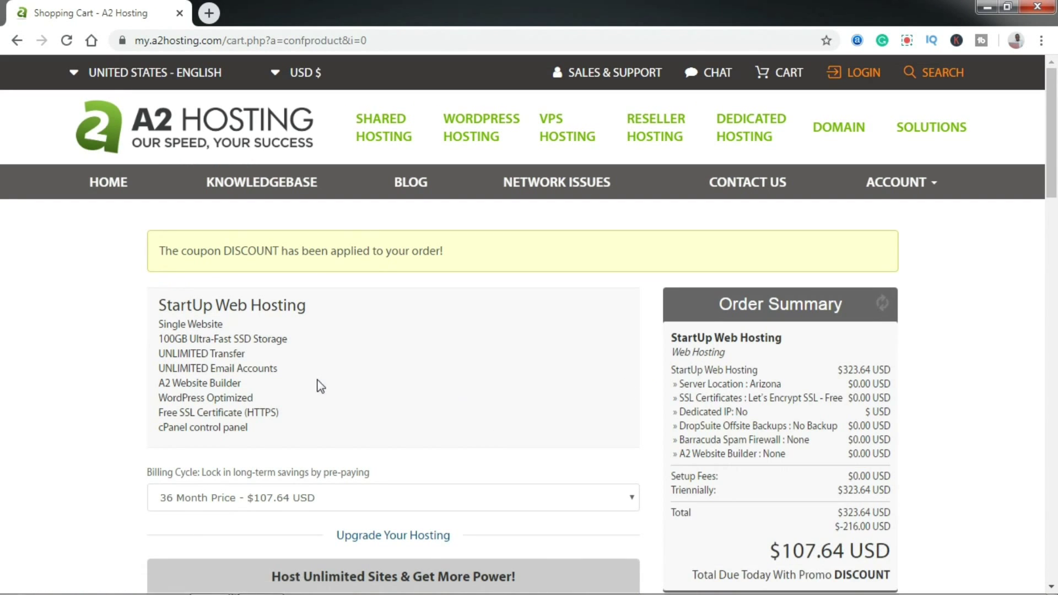
Scroll the cart and highlight the -$216.00 discount in the Order Summary
scroll(1053, 159, "down", 2)
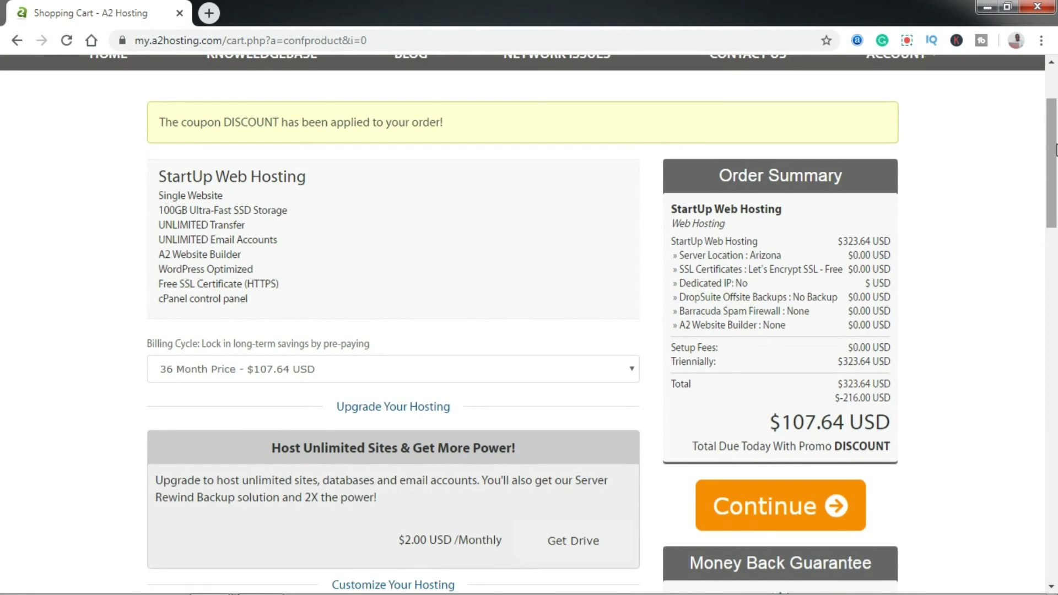
scroll(1055, 148, "down", 1)
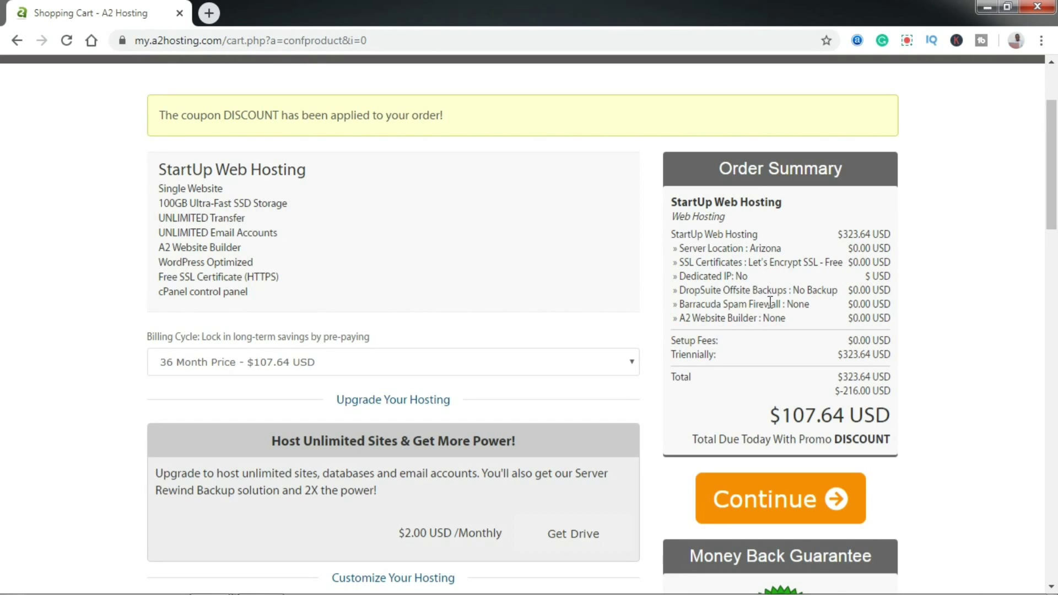
left_click_drag(1054, 174, 1055, 177)
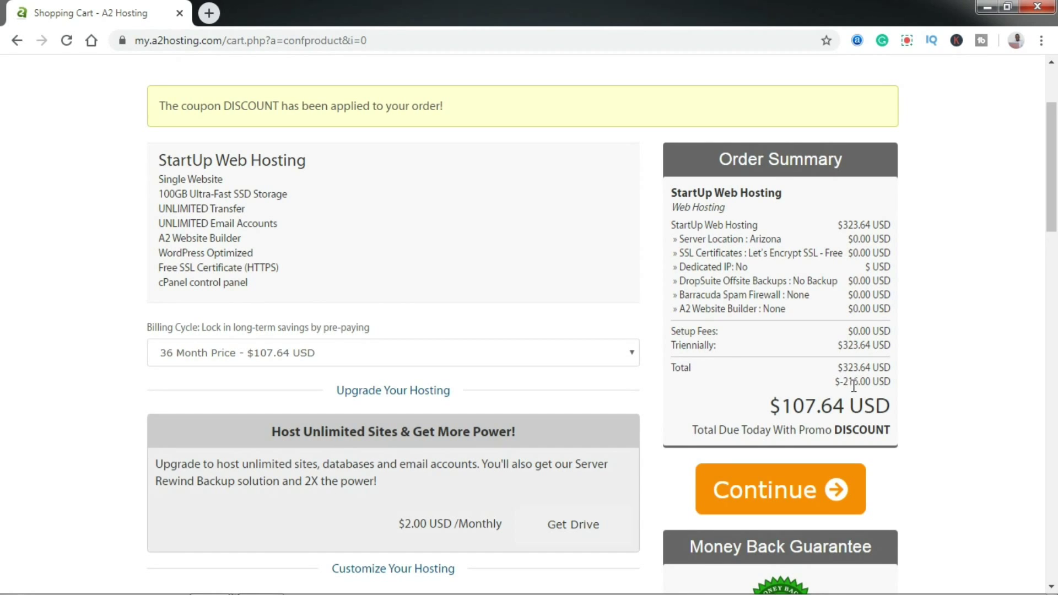
left_click_drag(859, 381, 836, 381)
Replace the cart page address with the bit.ly/a2hostpromo link
left_click(455, 35)
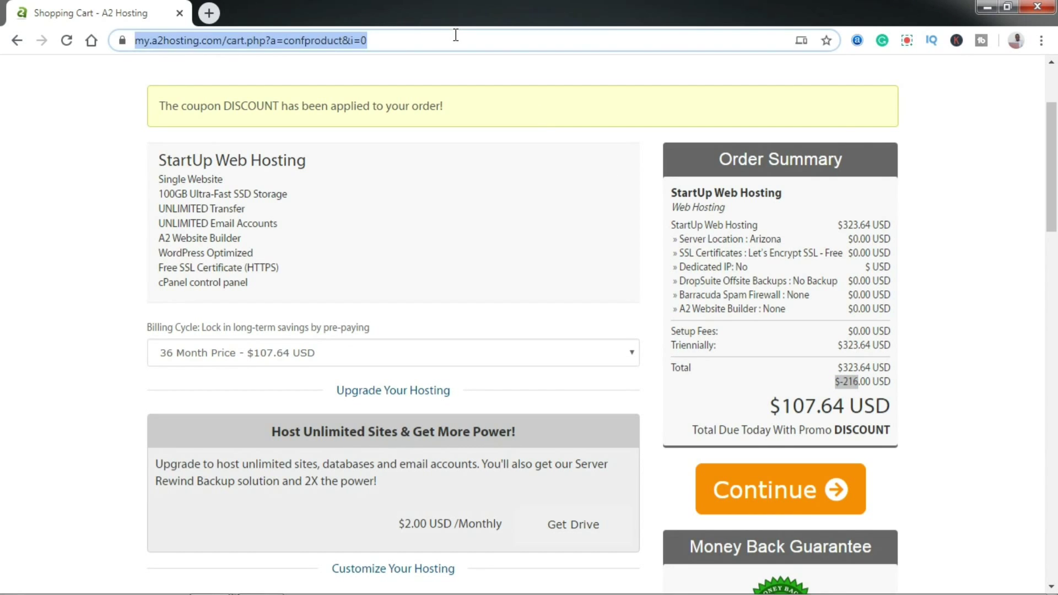
type("bit.ly/a2hostpromo")
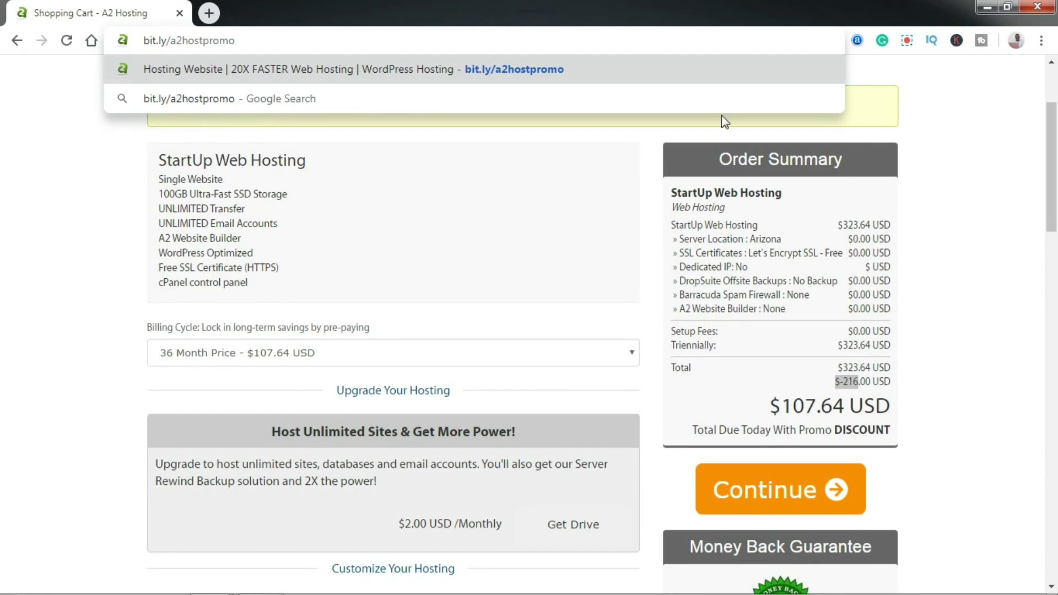
left_click(922, 313)
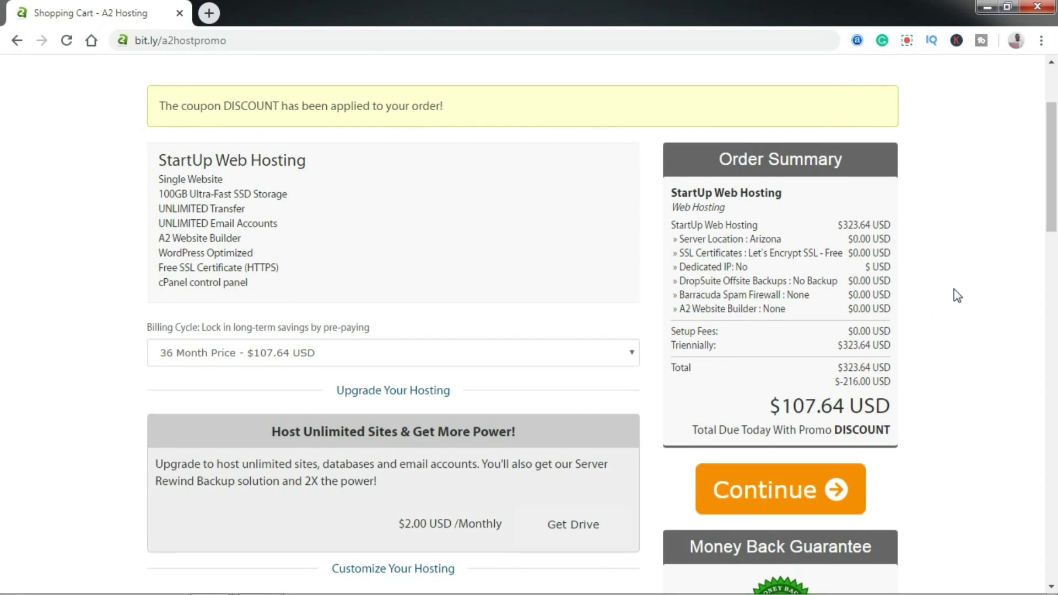
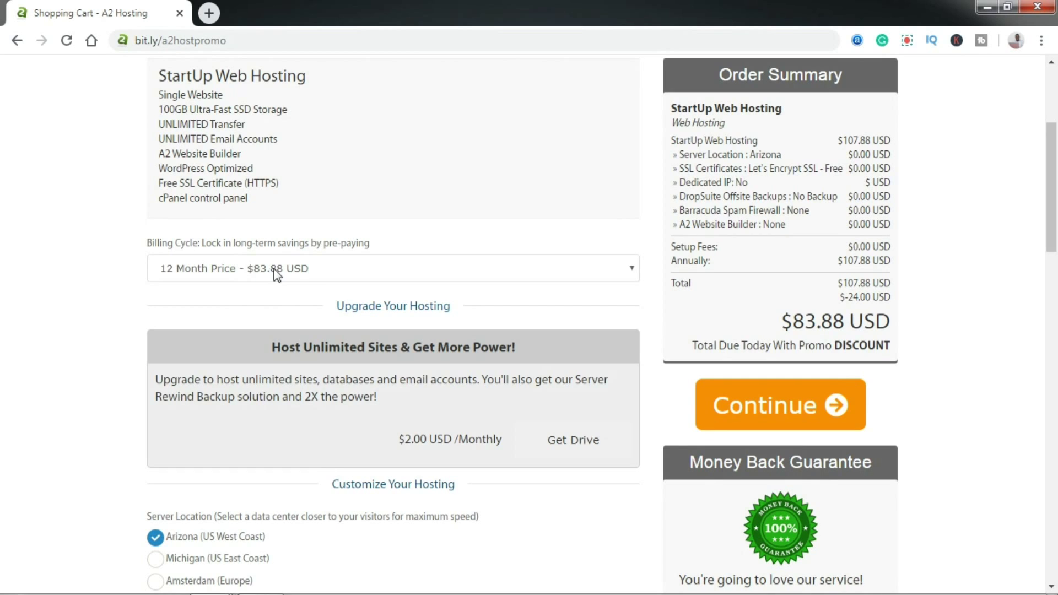
Change the StartUp plan's billing cycle to 36 Month Price - $107.64 USD
left_click(323, 275)
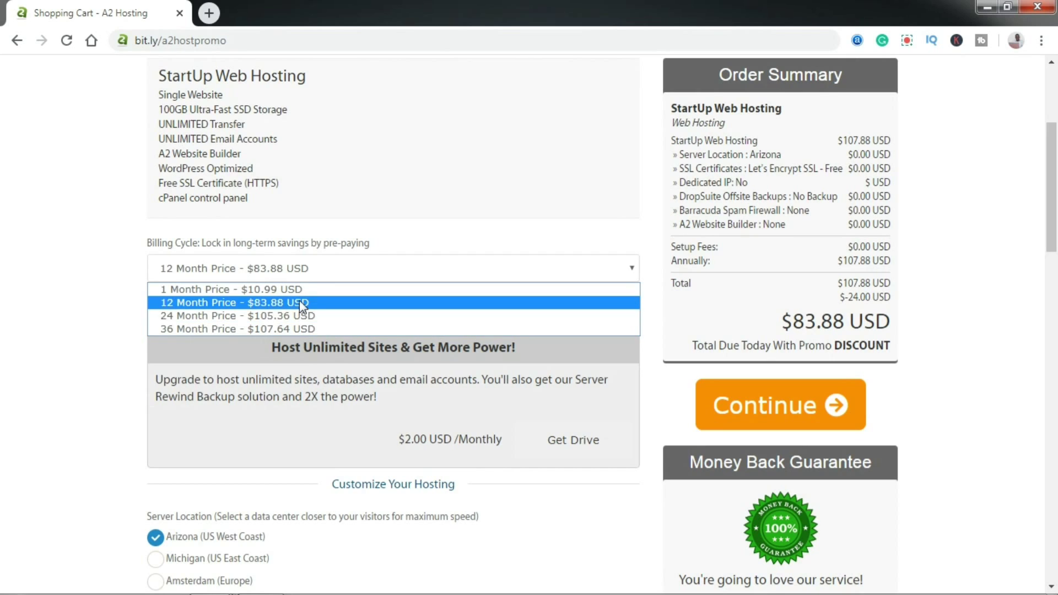
left_click(323, 328)
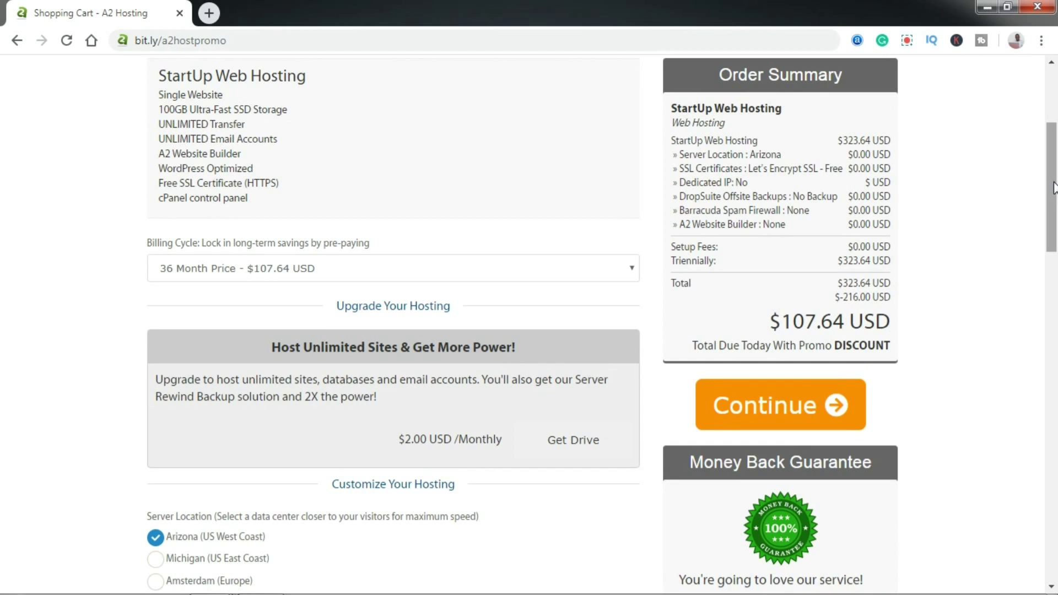
left_click_drag(1053, 177, 1048, 216)
scroll(680, 236, "down", 3)
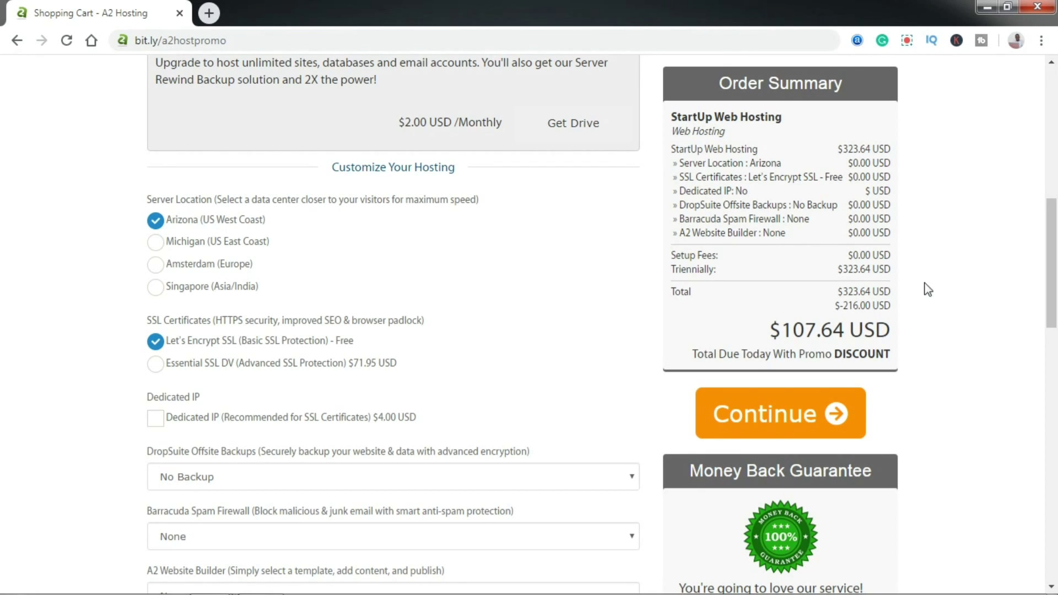
scroll(549, 145, "down", 1)
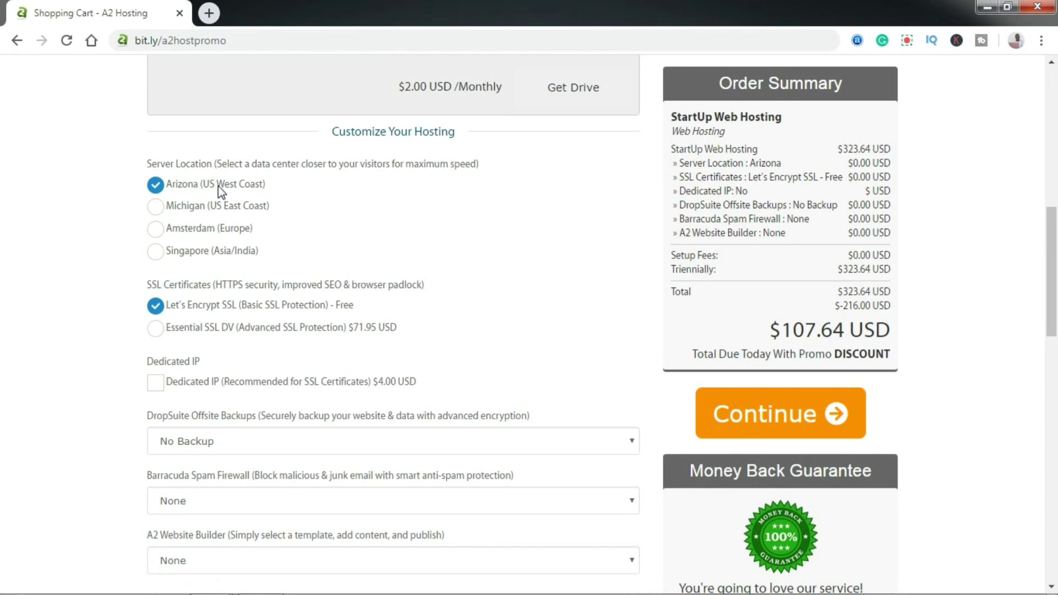
triple_click(289, 165)
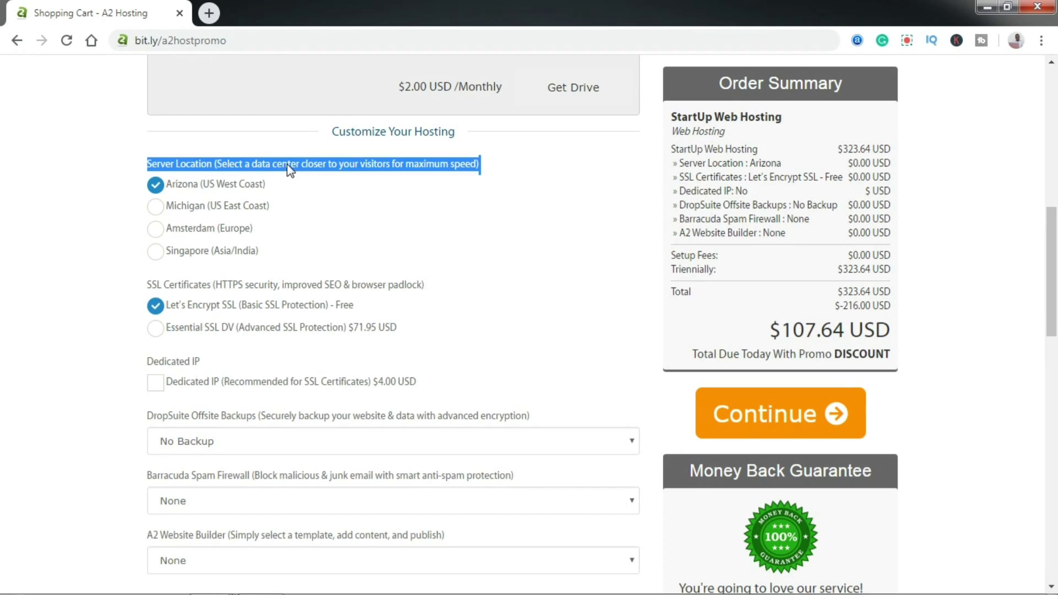
left_click(290, 168)
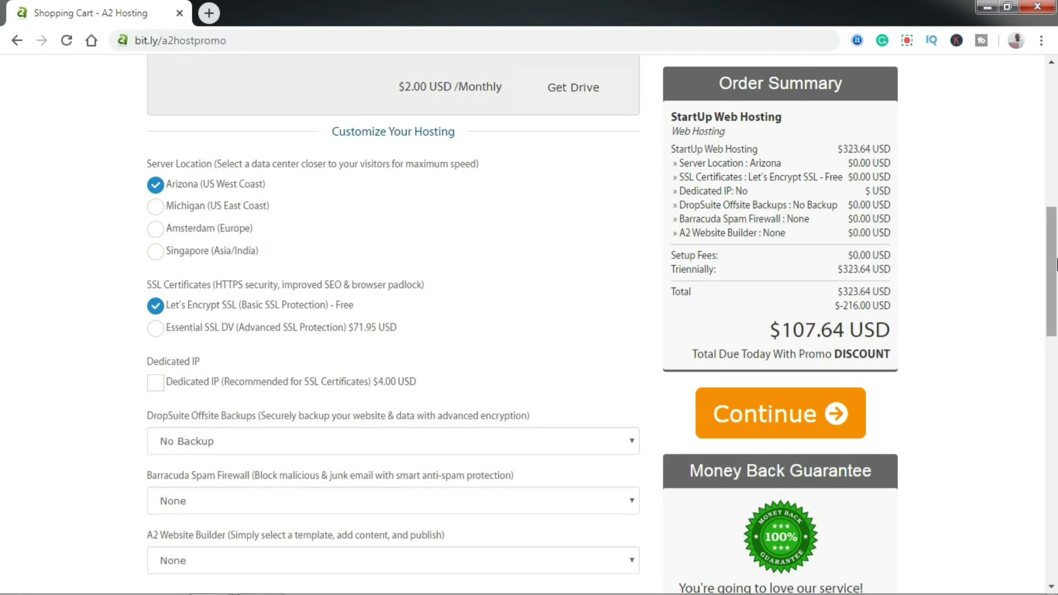
left_click_drag(1053, 229, 1051, 276)
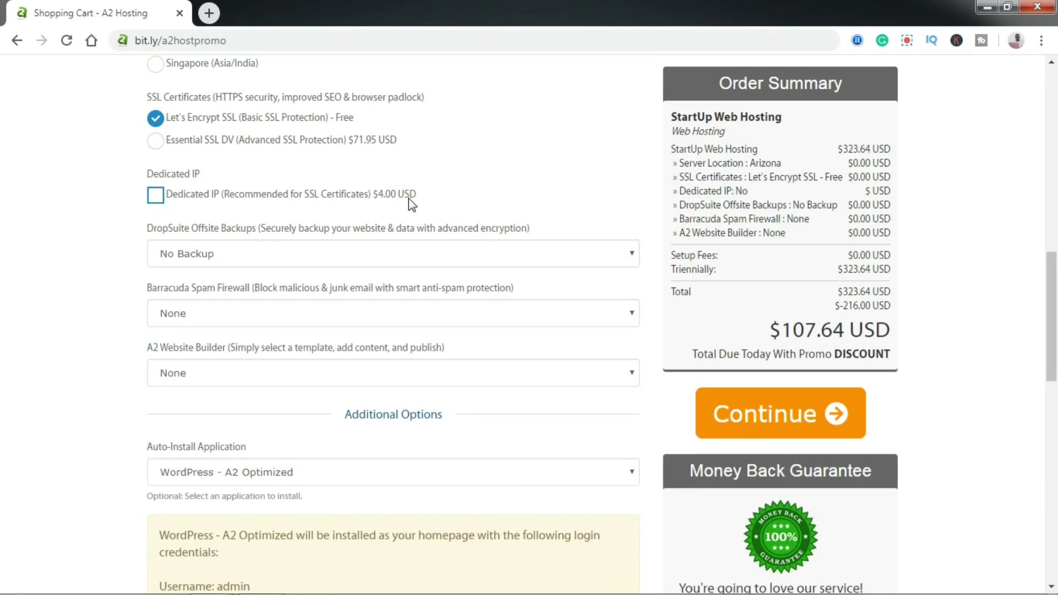
Leave DropSuite Offsite Backups set to No Backup
left_click(419, 256)
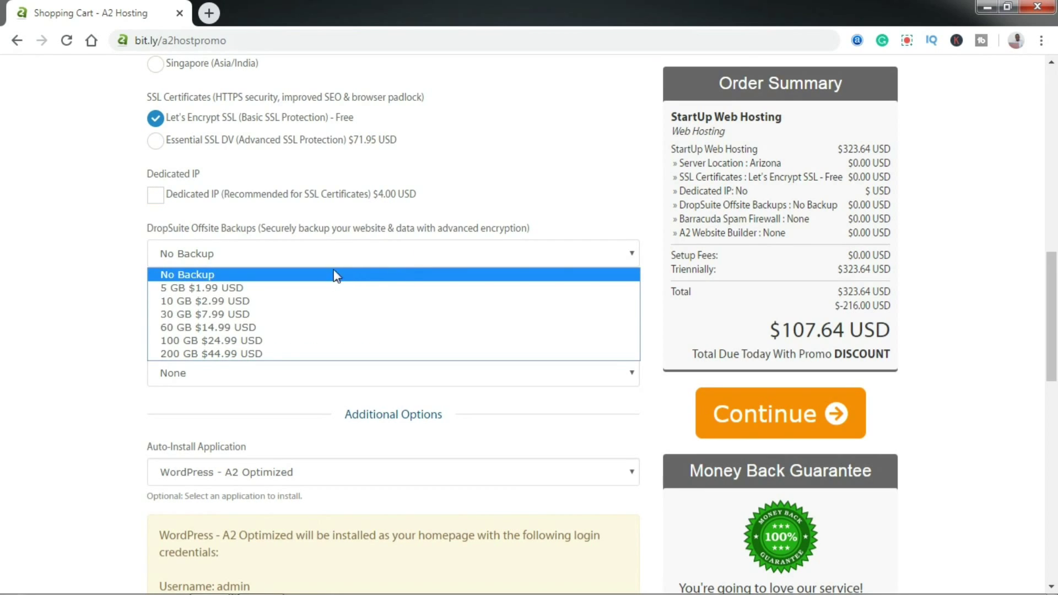
left_click(314, 275)
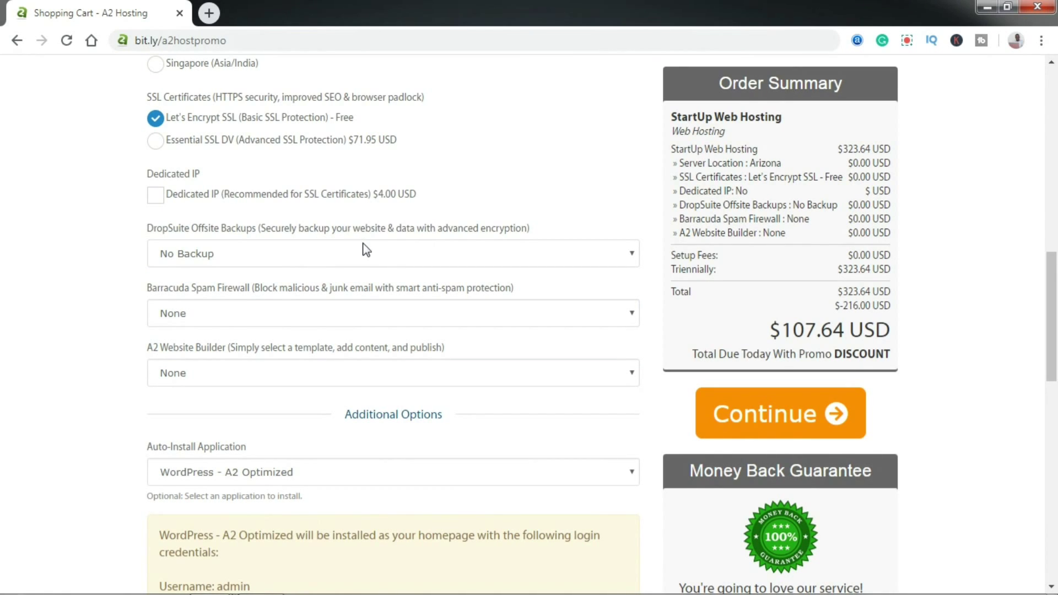
left_click(385, 252)
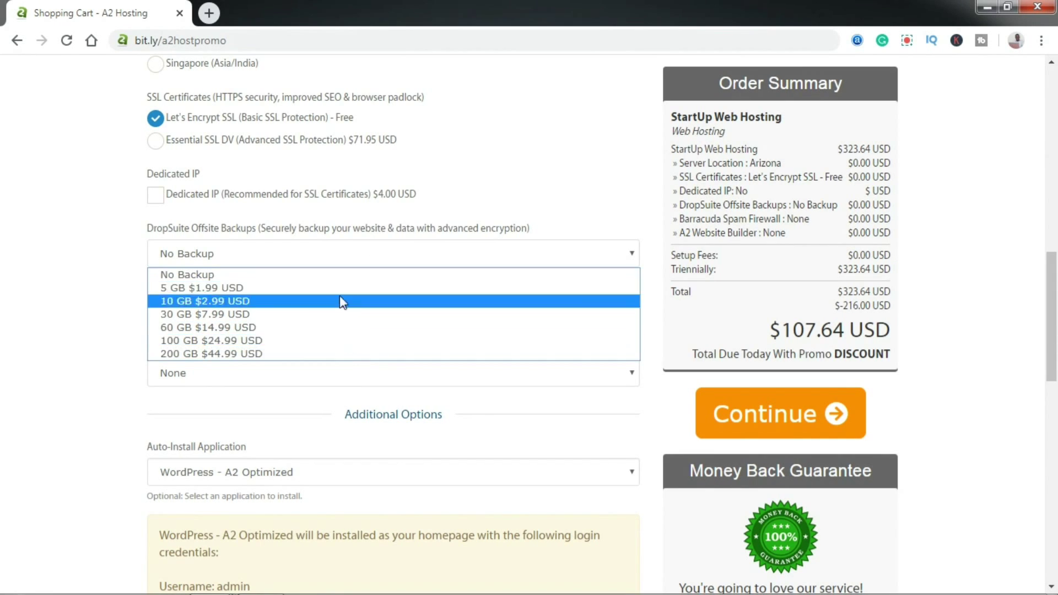
left_click(334, 272)
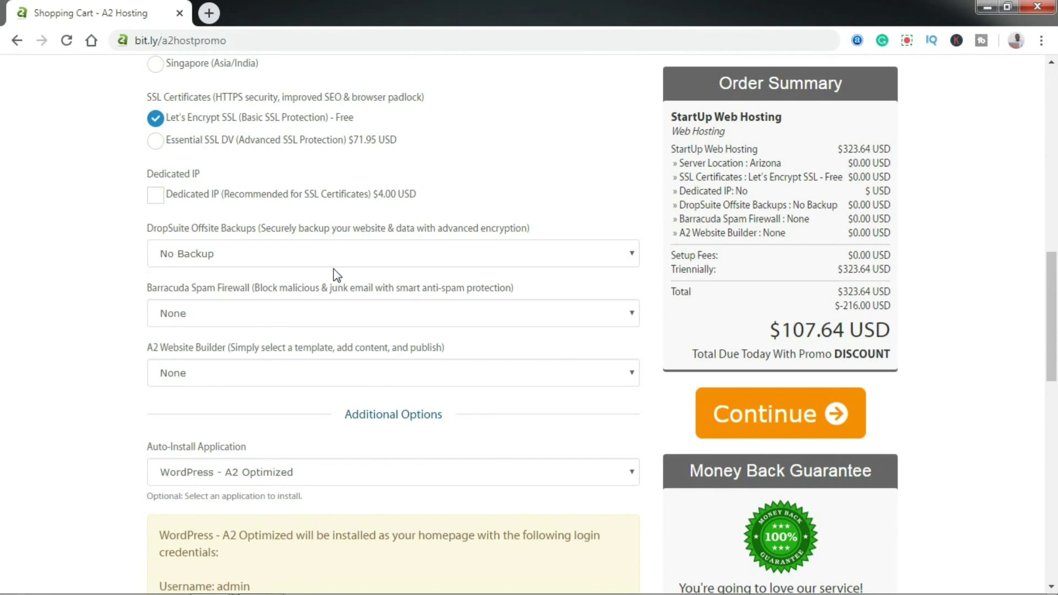
Bring up the Auto-Install Application choices further down the page
left_click_drag(1054, 278, 1055, 295)
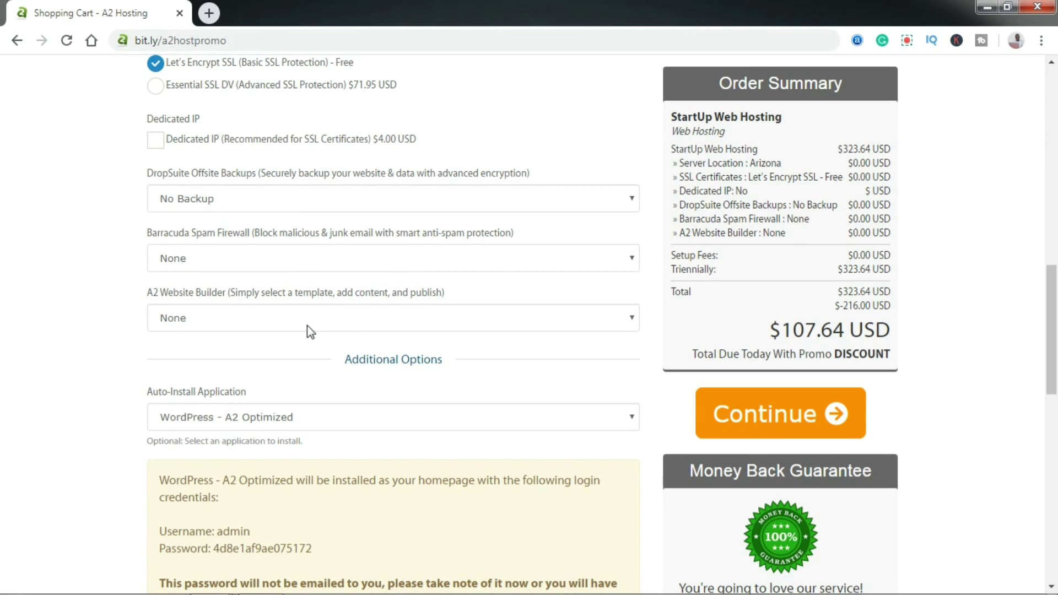
left_click_drag(1052, 325, 1054, 369)
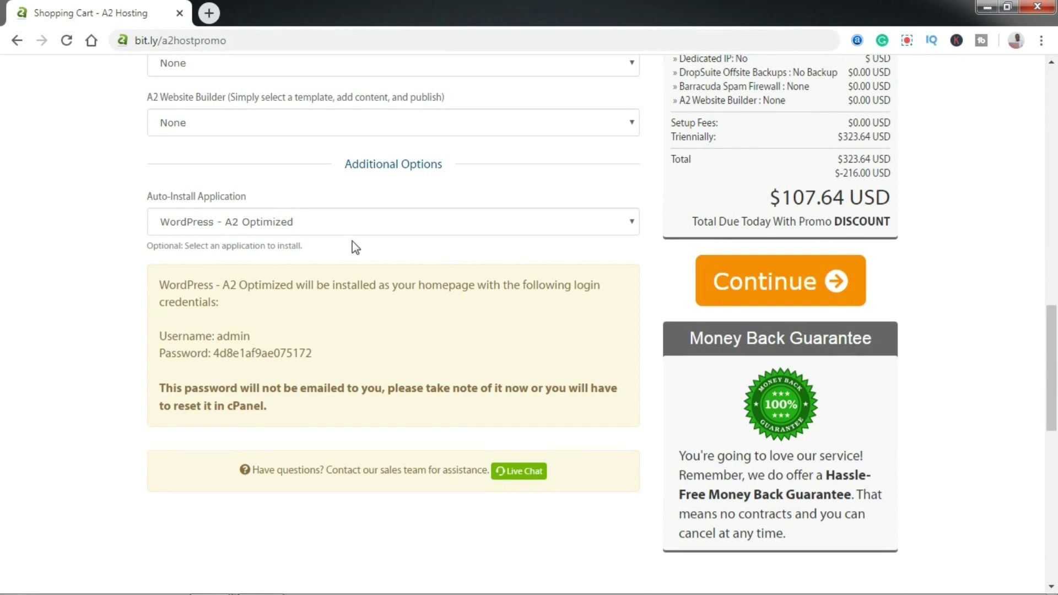
left_click(278, 225)
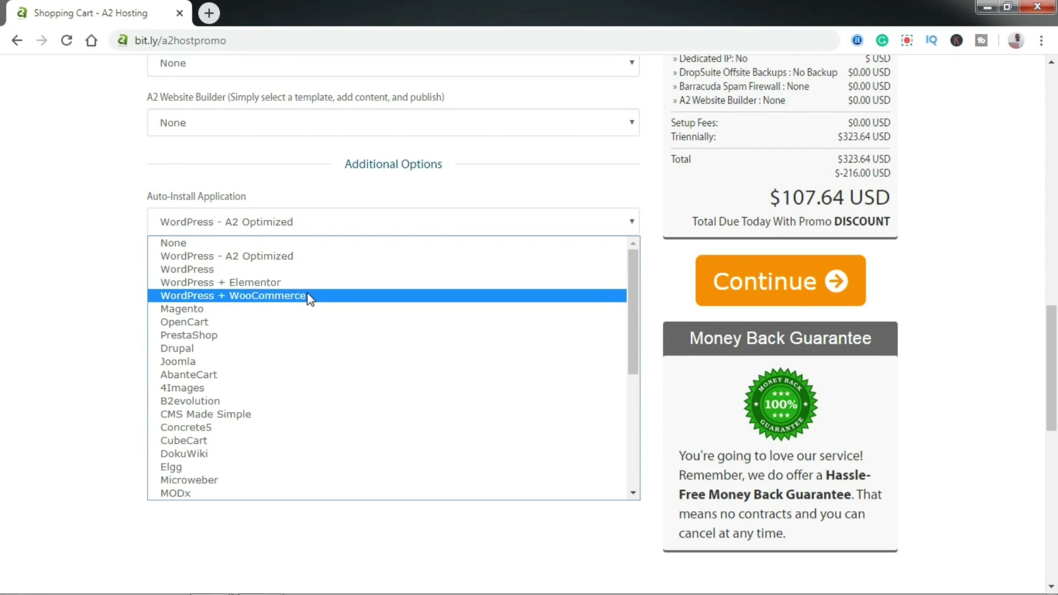
Keep WordPress - A2 Optimized as the auto-install app and copy its username and password lines
left_click(285, 257)
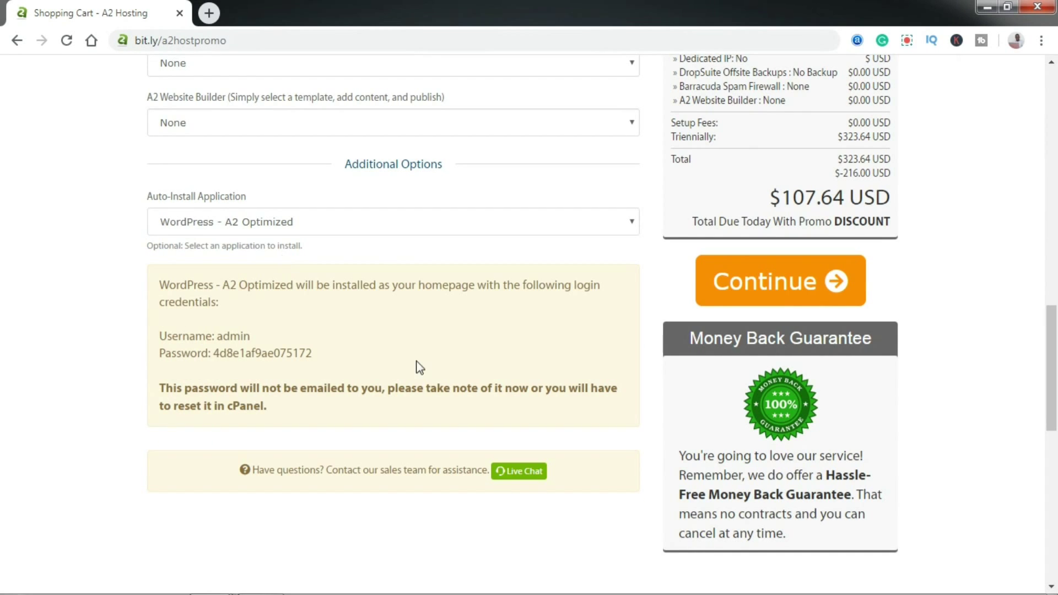
scroll(1056, 370, "down", 1)
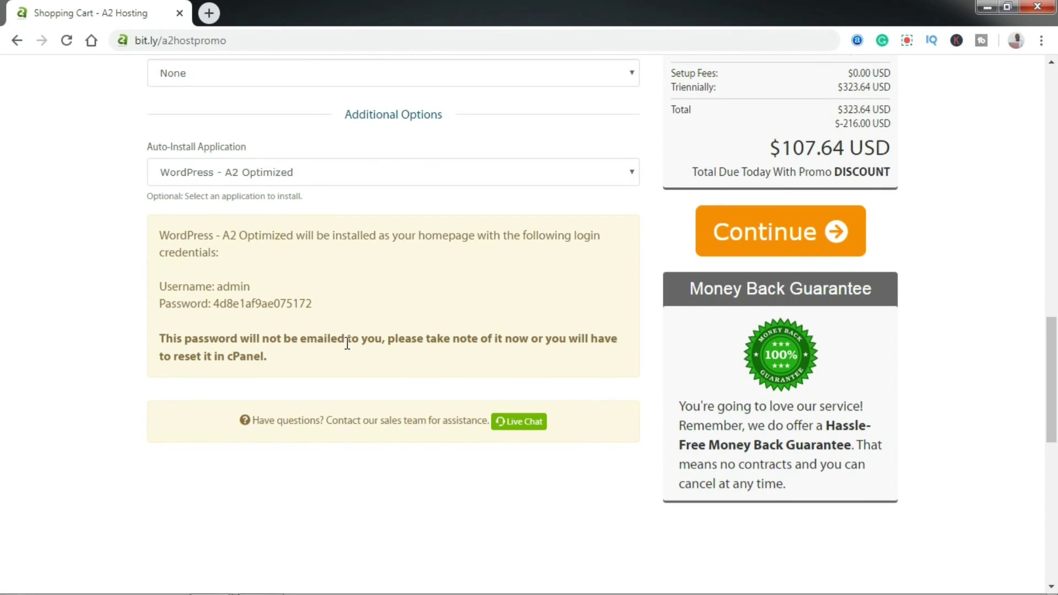
left_click_drag(220, 288, 330, 306)
left_click(243, 282)
left_click_drag(161, 286, 329, 305)
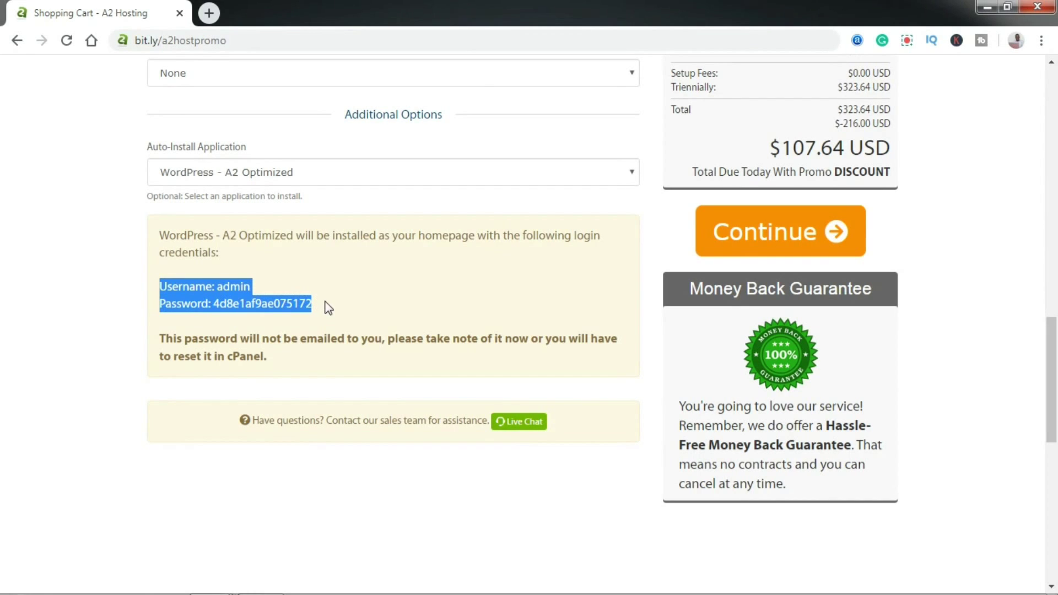
right_click(232, 290)
left_click(259, 298)
Continue from hosting configuration to the Domains Configuration page
left_click(334, 283)
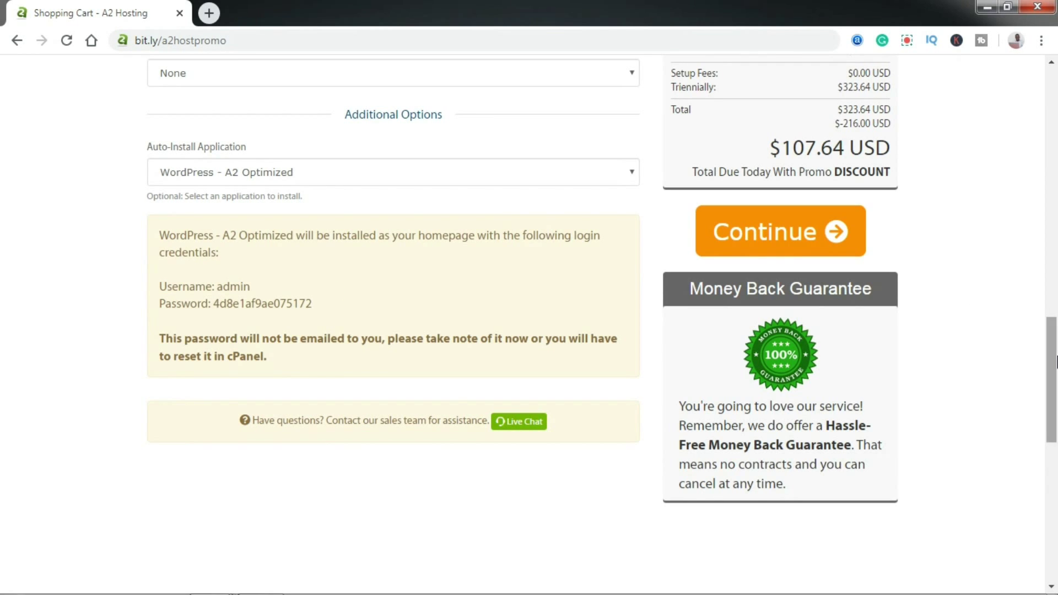
left_click_drag(1053, 364, 1057, 328)
left_click(804, 369)
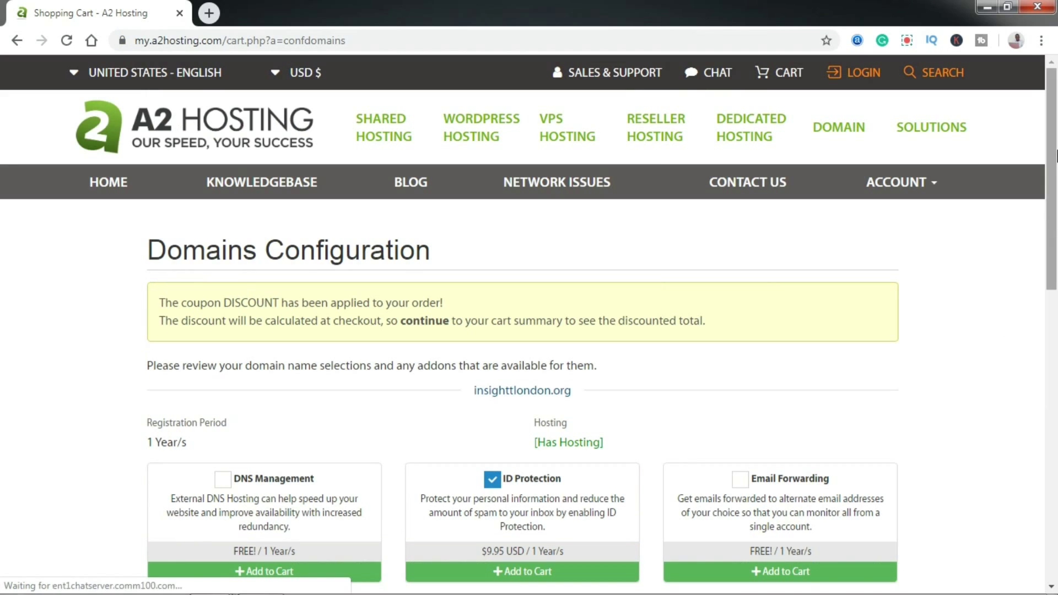
Untick the ID Protection add-on for the domain on the Domains Configuration page
left_click_drag(1054, 160, 1053, 168)
scroll(1053, 168, "down", 1)
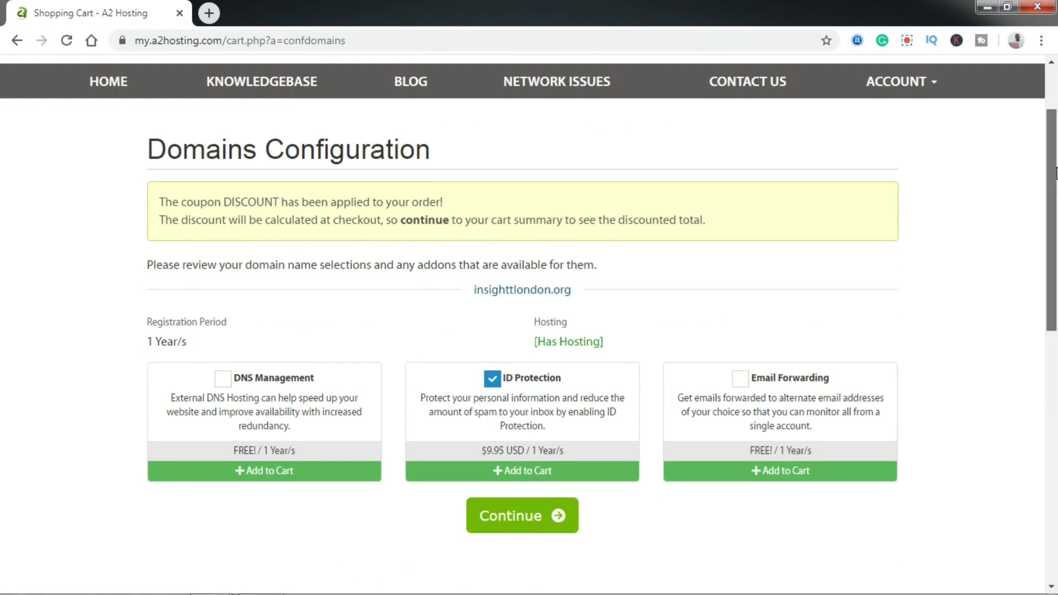
scroll(1054, 182, "down", 1)
scroll(1053, 186, "down", 1)
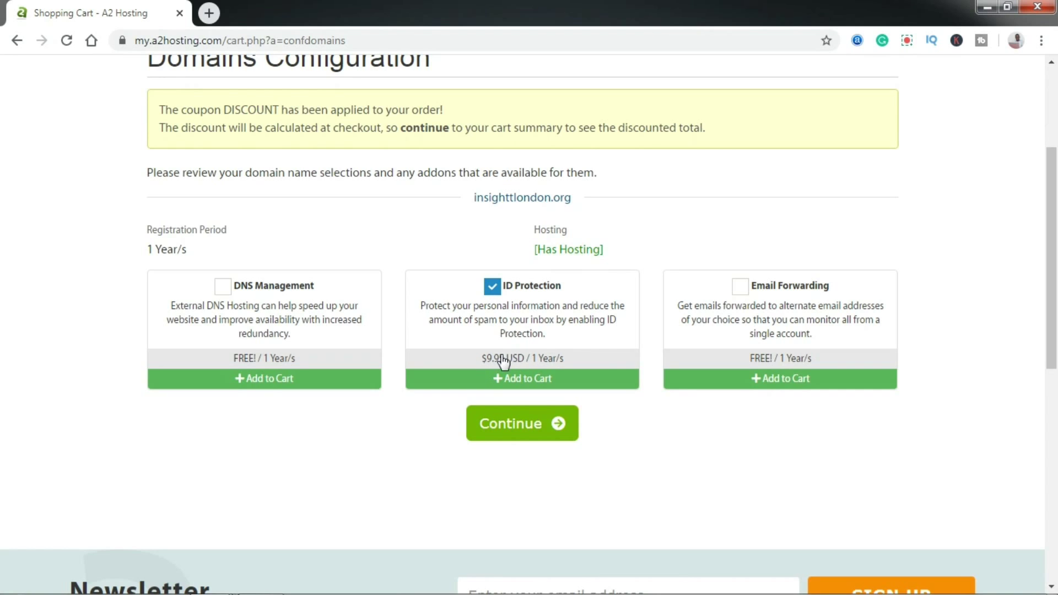
left_click(493, 287)
Load the whois.com home page in a new browser tab
left_click(209, 13)
type("whois.com/whois/headlines.ng")
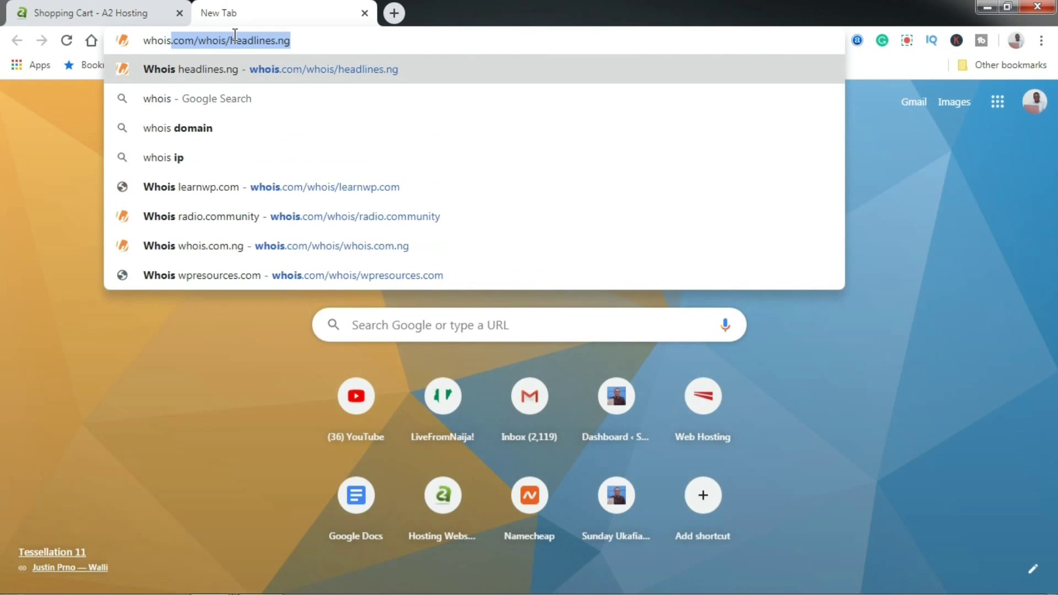
key("Right")
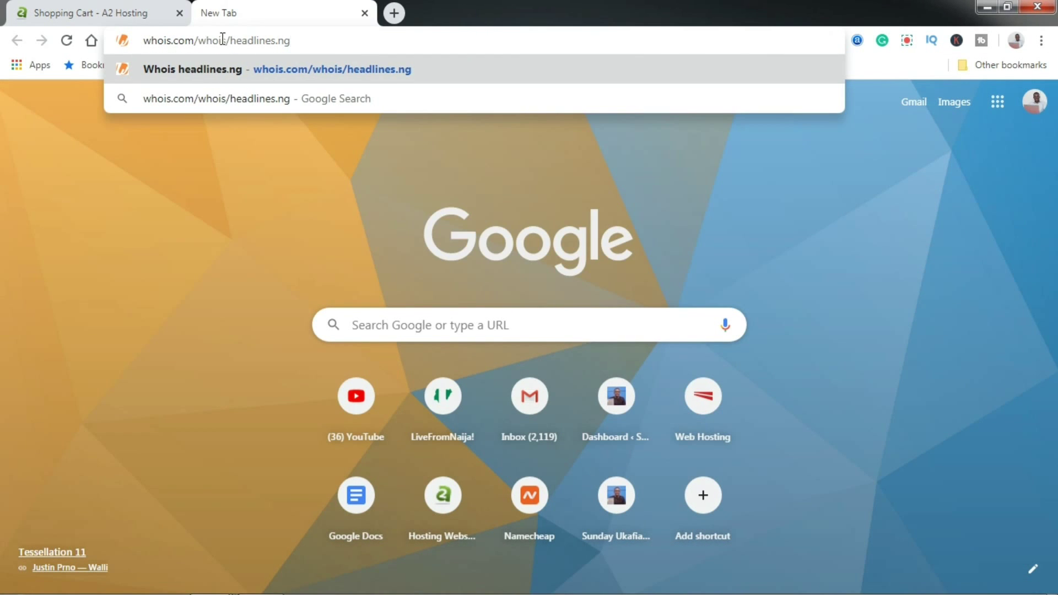
left_click(194, 40, "shift")
key("BackSpace")
key("Return")
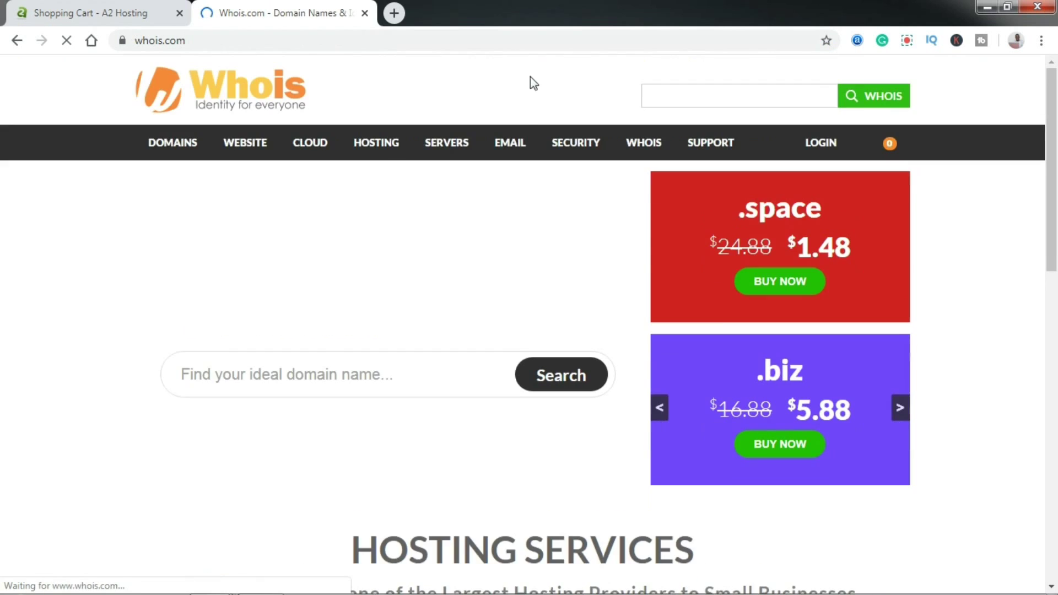
Look up the suggested domain's WHOIS record, review its redacted details, then return to the cart
left_click(665, 99)
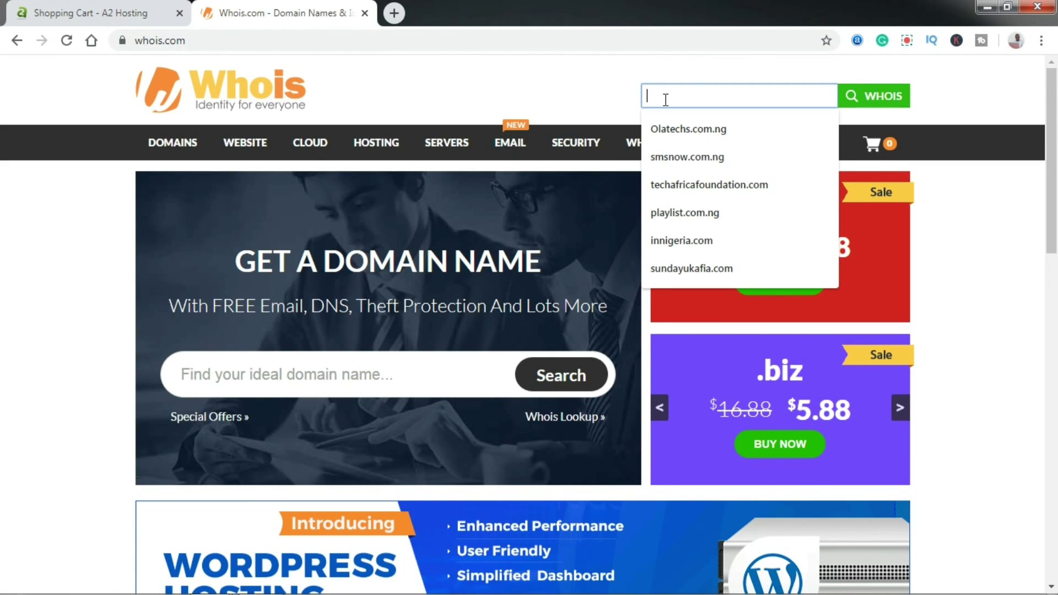
type("sunday")
left_click(711, 127)
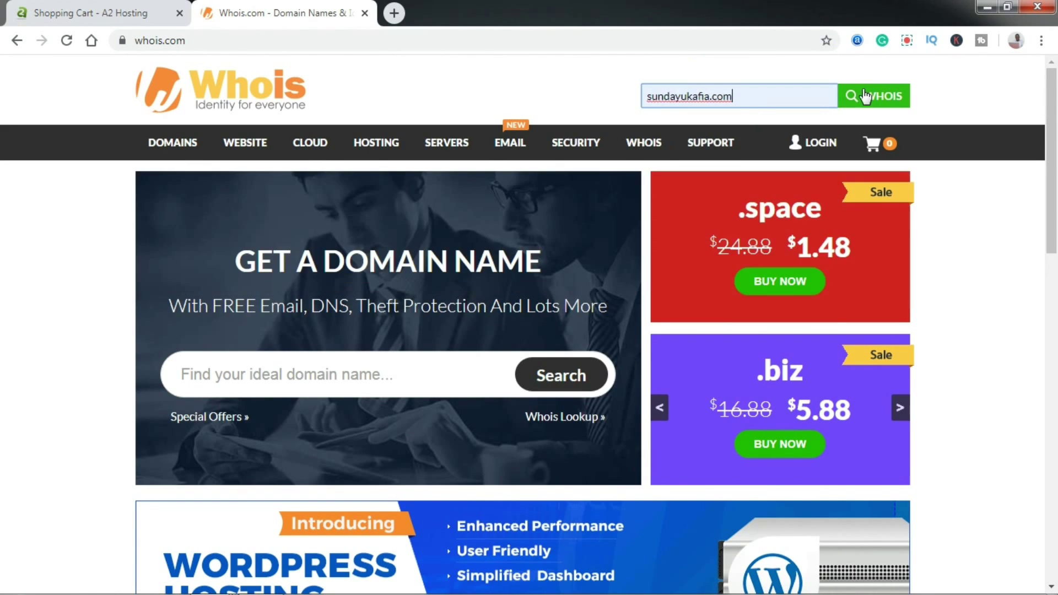
left_click(883, 92)
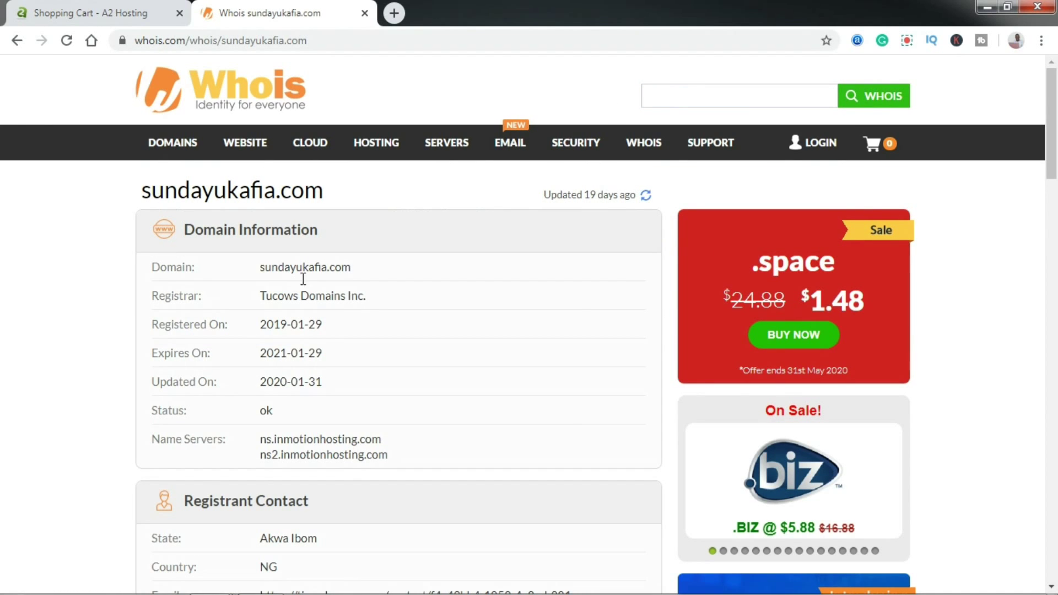
left_click_drag(1056, 122, 649, 358)
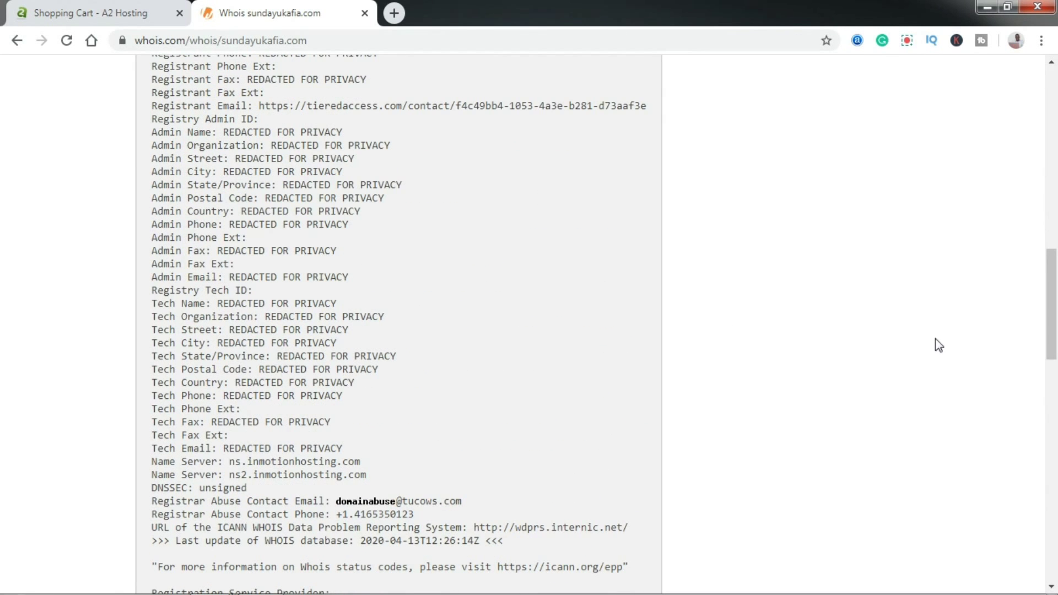
left_click_drag(1056, 326, 1056, 121)
left_click(116, 5)
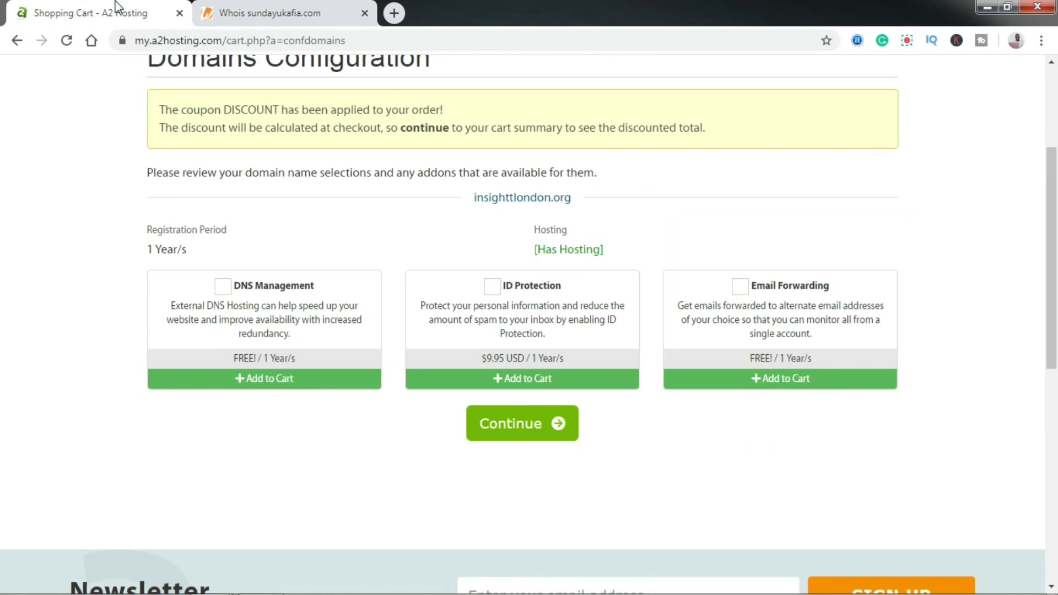
Leave ID Protection unticked for insightlondon.org and continue to the cart summary
left_click(492, 289)
left_click(493, 288)
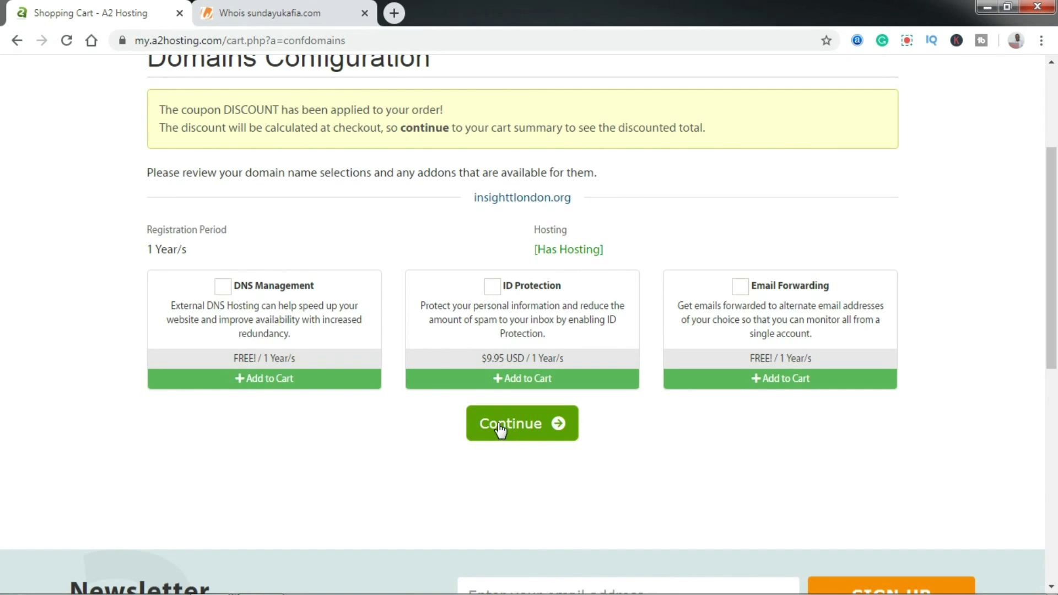
left_click(516, 434)
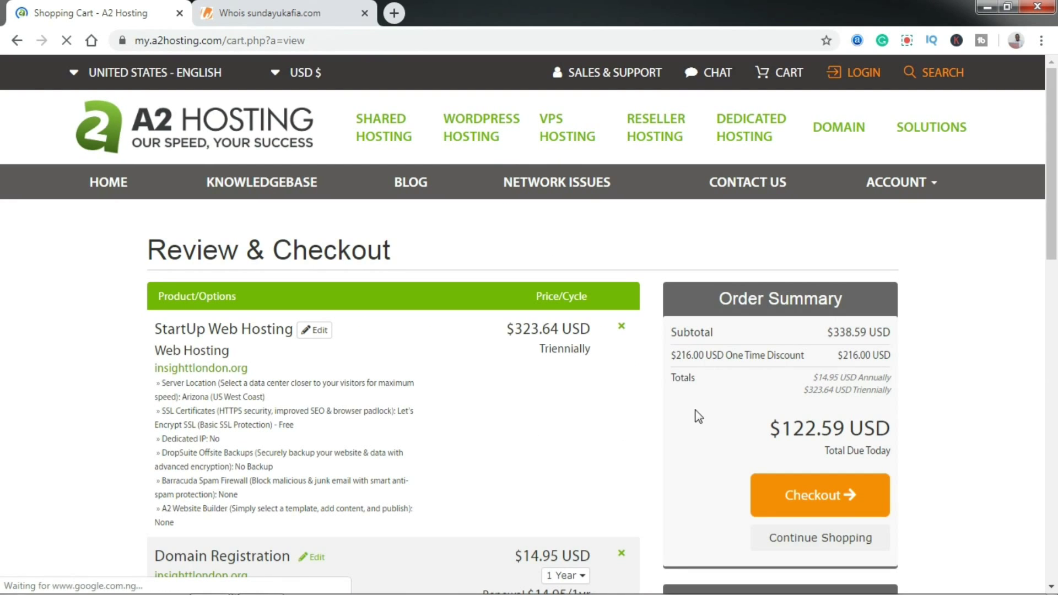
Review the cart's $122.59 due today and the Dedicated IP and backup options
left_click_drag(1052, 118, 1052, 174)
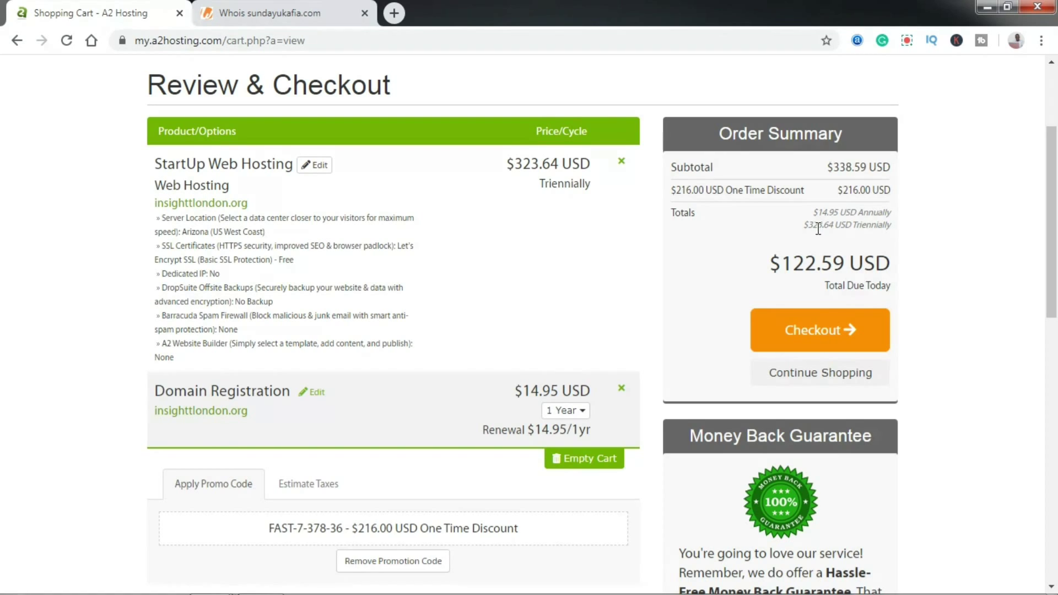
left_click_drag(774, 263, 816, 266)
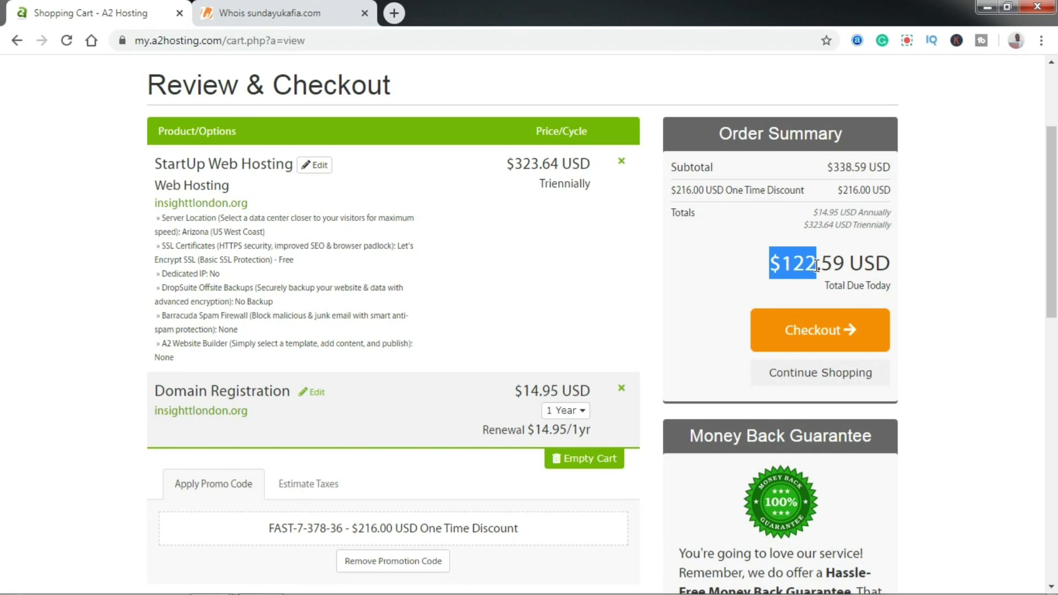
left_click(817, 265)
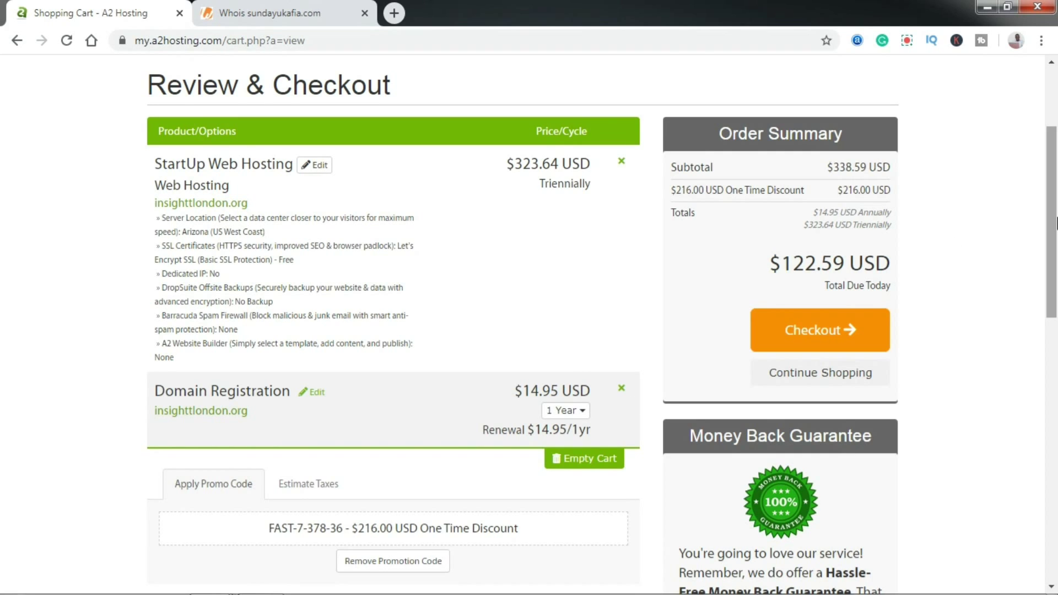
left_click_drag(1055, 219, 1055, 228)
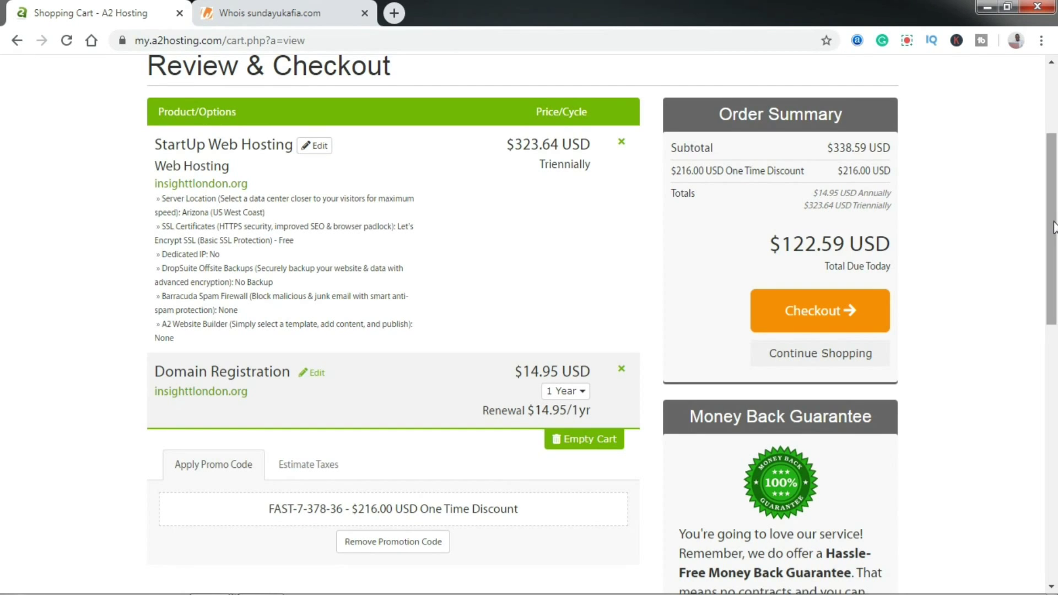
left_click_drag(305, 243, 342, 282)
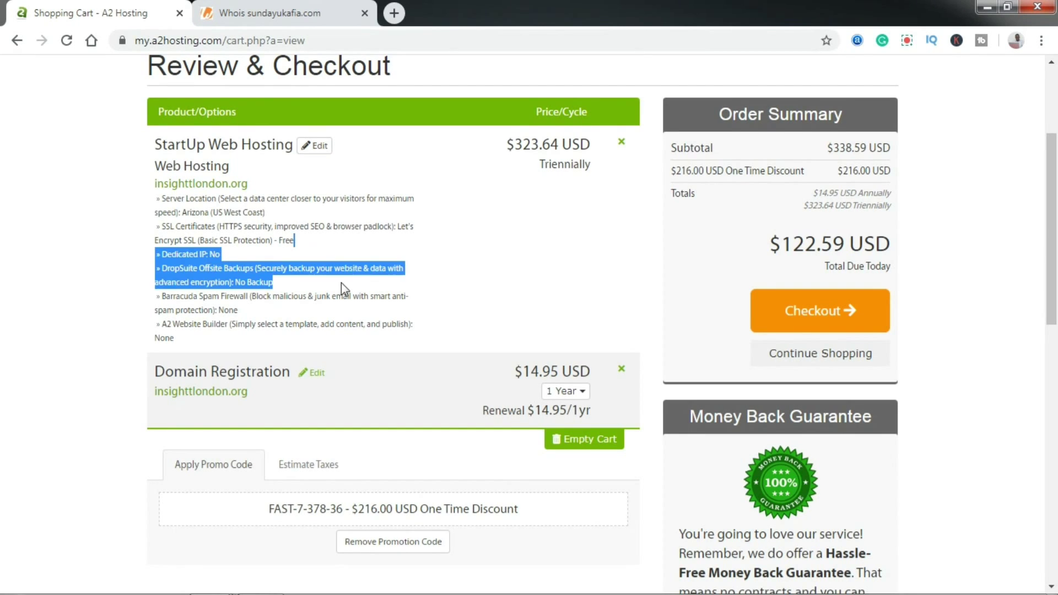
left_click(369, 315)
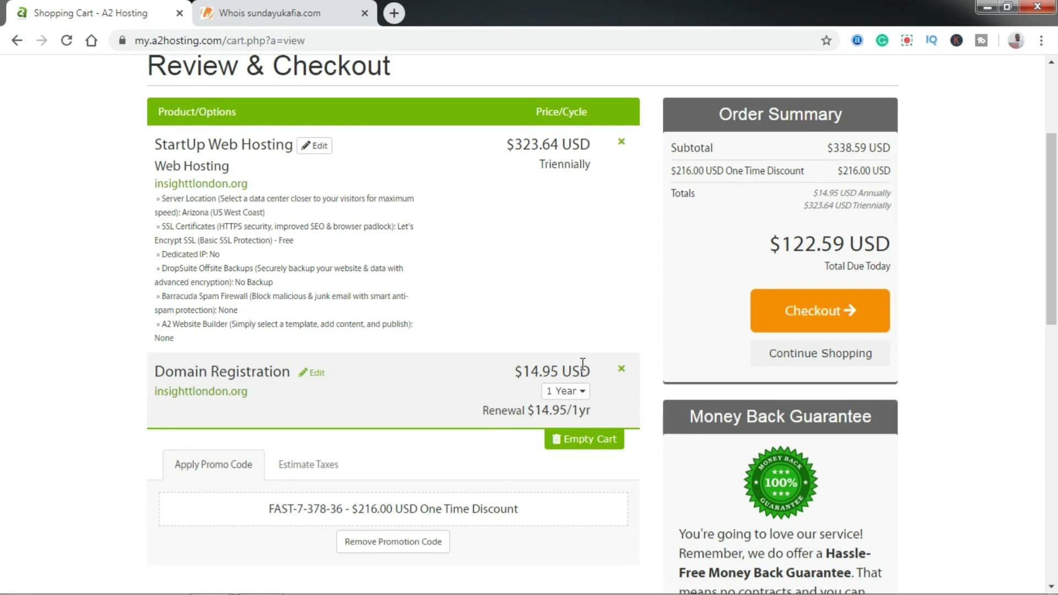
Keep the domain registration term at 1 Year, checking the $14.95 price and $14.95/1yr renewal
left_click(575, 392)
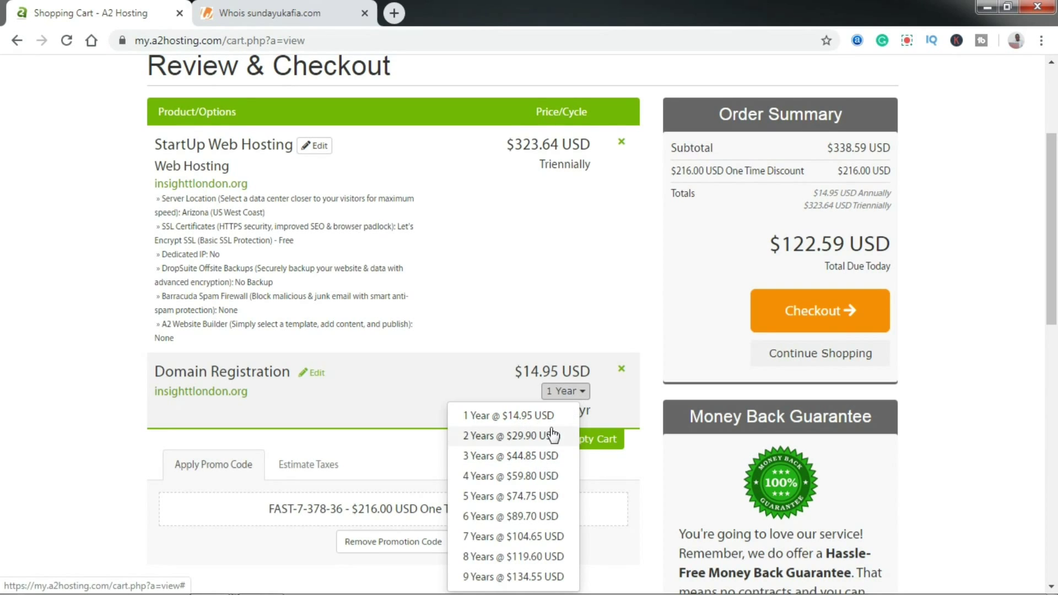
left_click(563, 394)
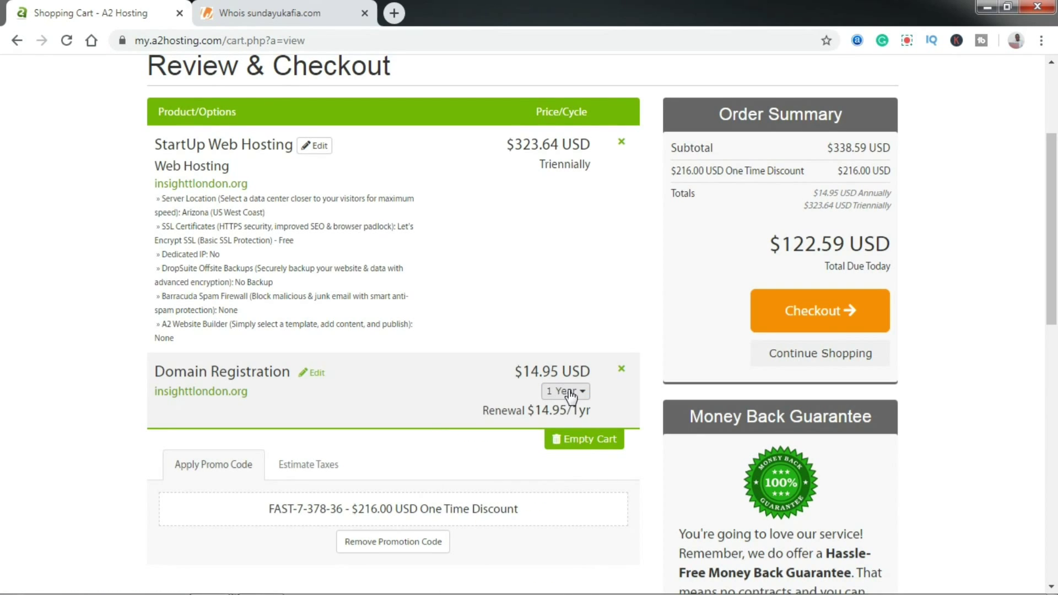
triple_click(537, 366)
left_click(546, 342)
scroll(917, 230, "down", 1)
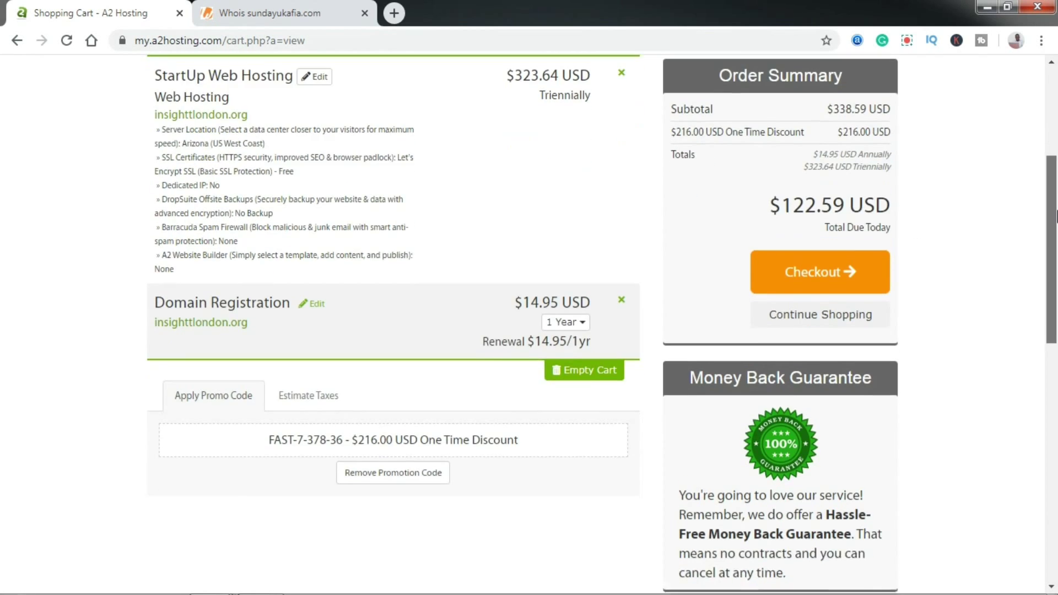
left_click_drag(540, 342, 600, 345)
left_click(600, 343)
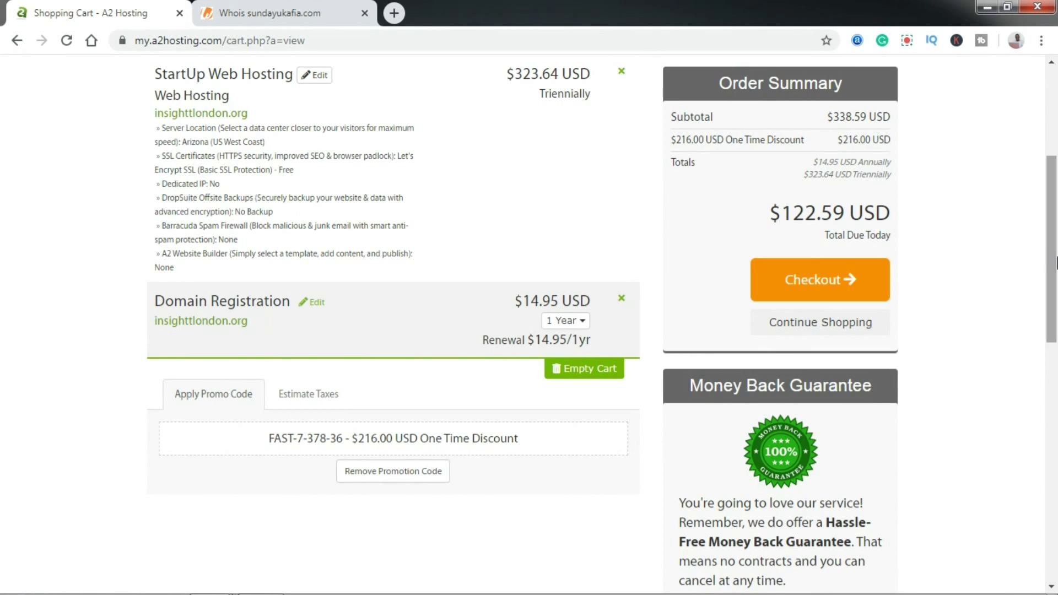
scroll(1051, 306, "down", 3)
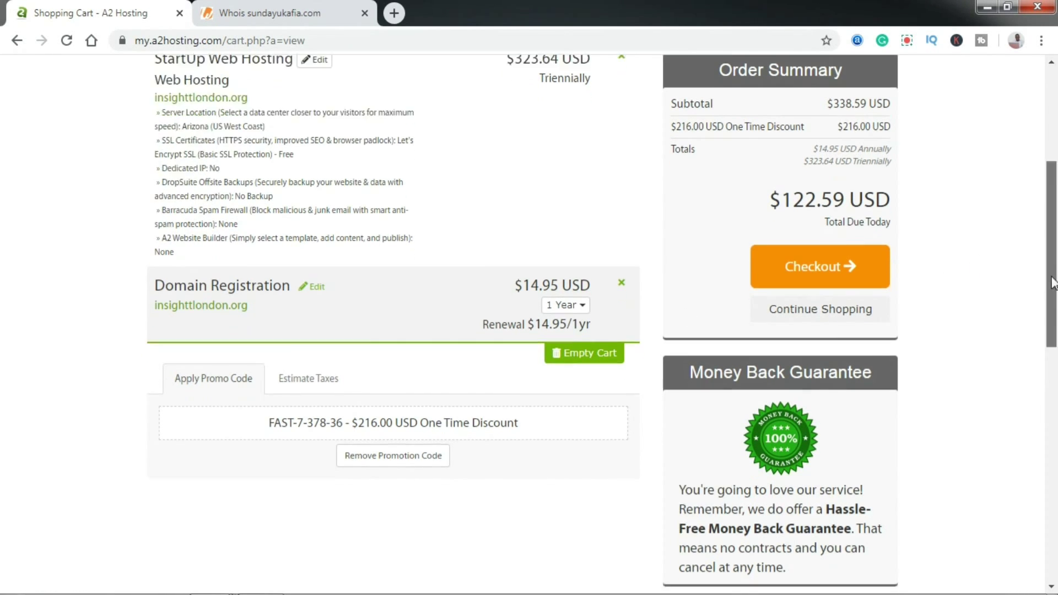
scroll(1051, 308, "up", 5)
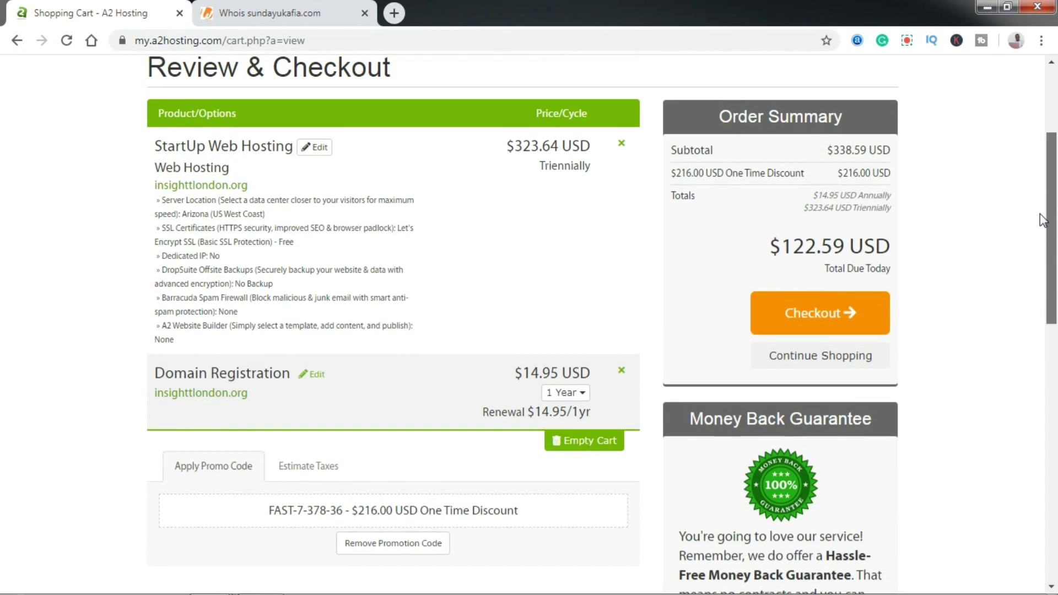
Proceed to checkout and autofill personal details and billing address from the third saved address
left_click(813, 332)
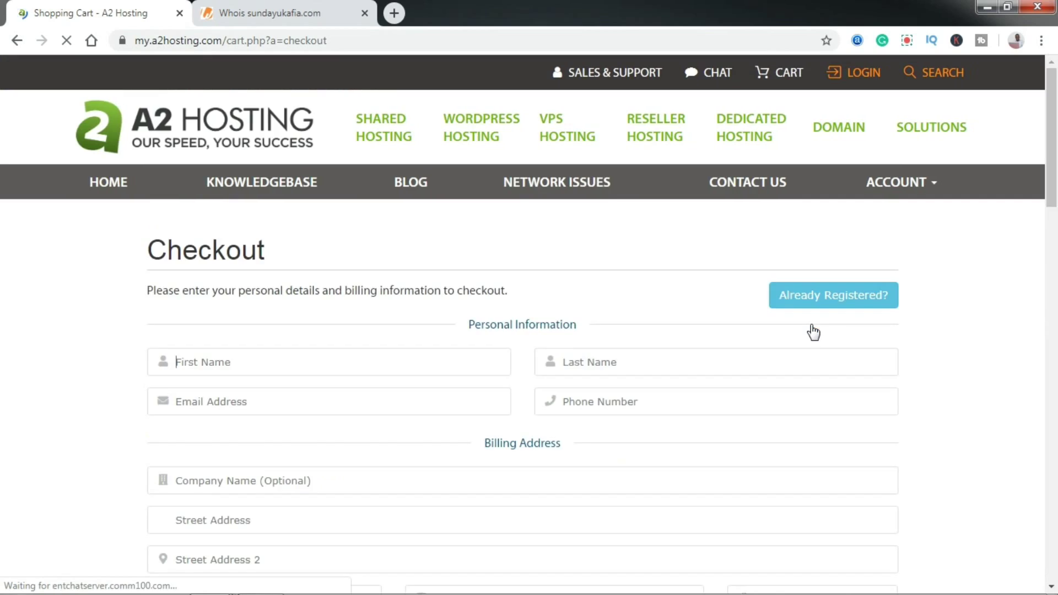
scroll(1054, 154, "down", 2)
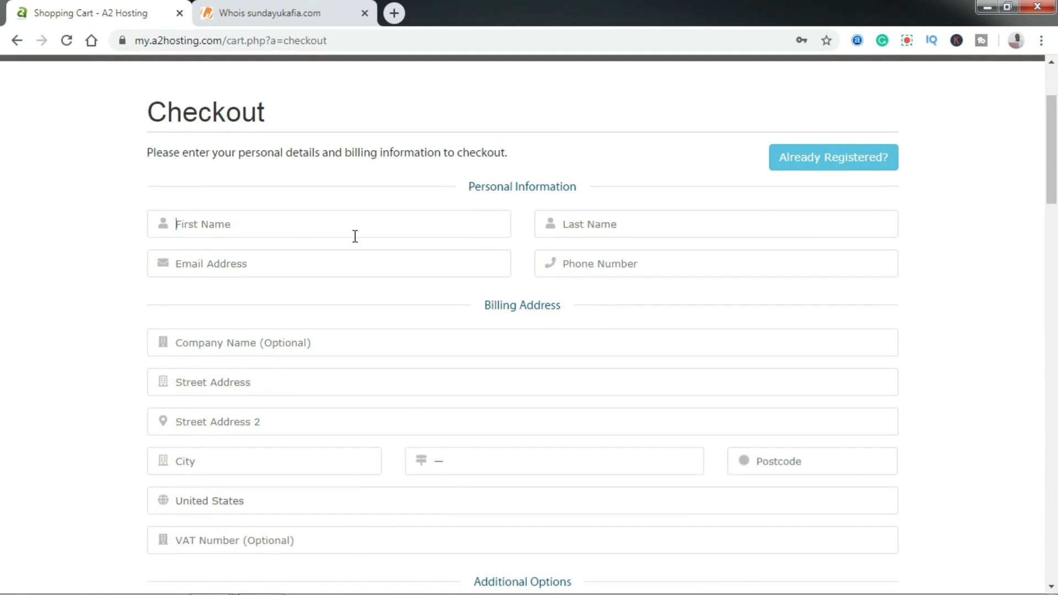
left_click(308, 226)
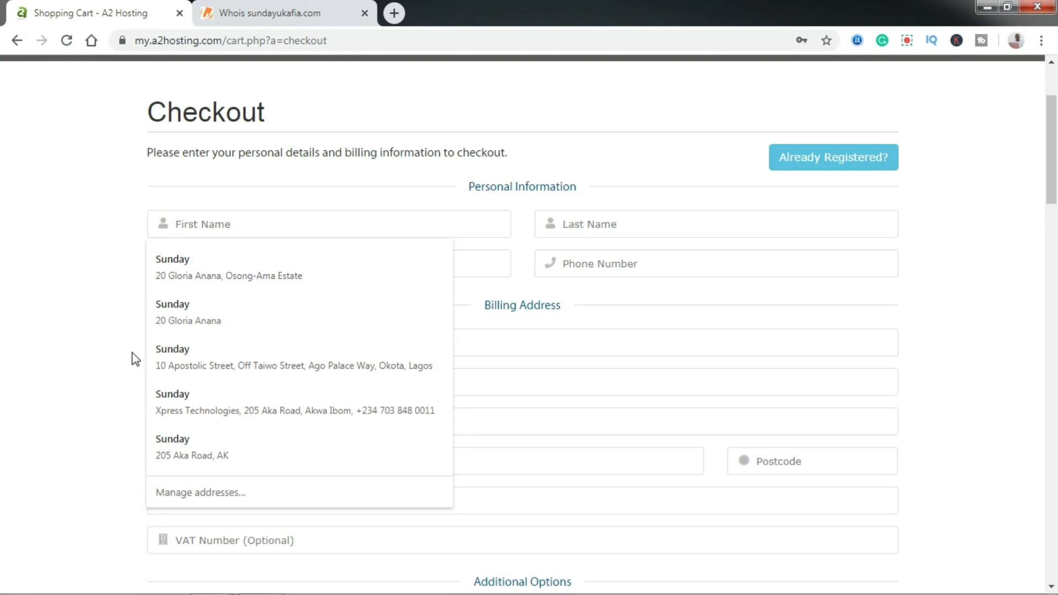
left_click(163, 353)
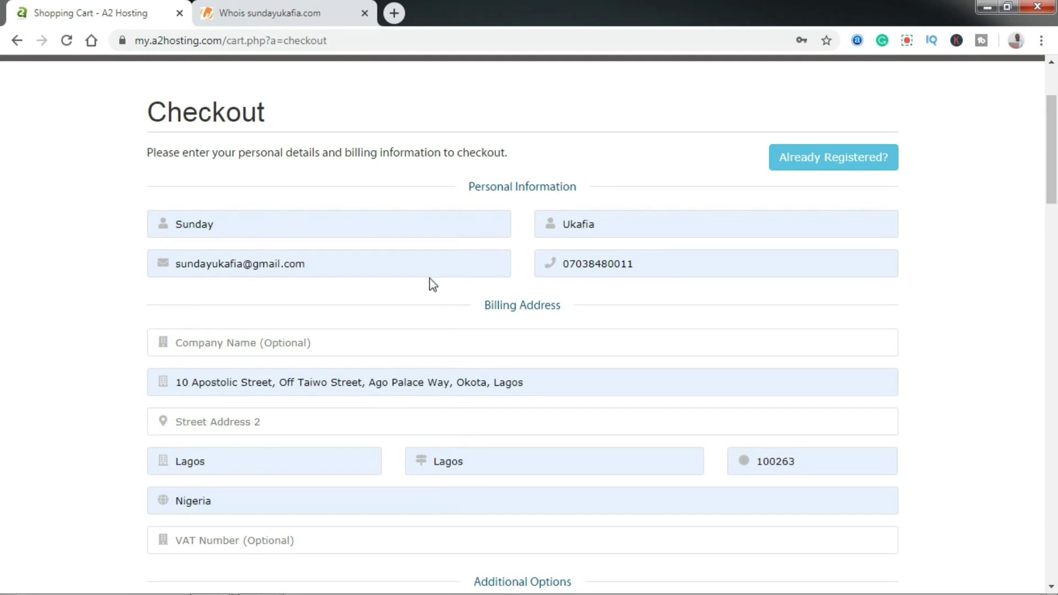
left_click(380, 263)
left_click(270, 189)
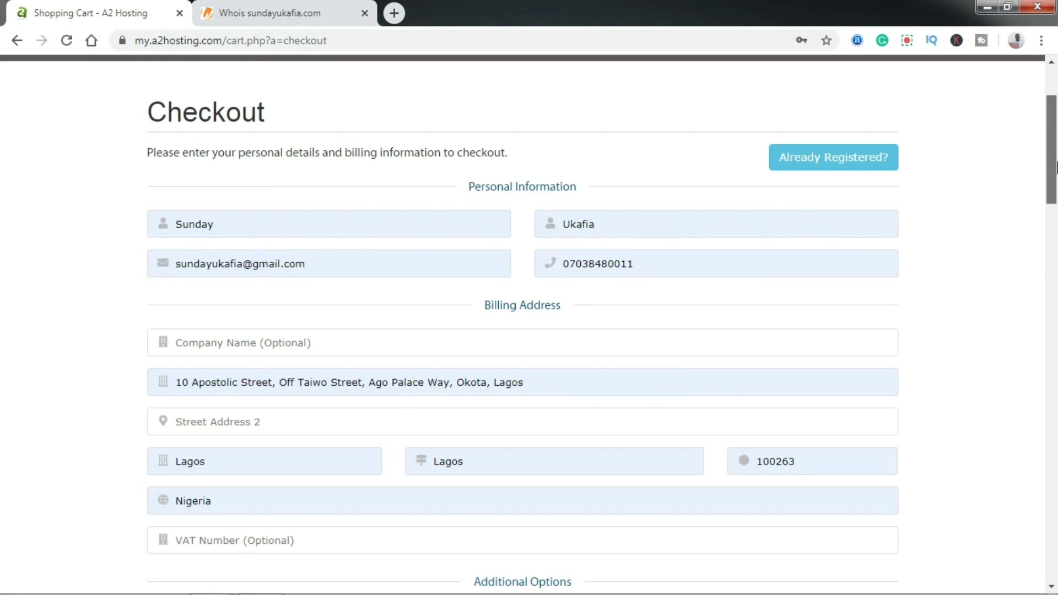
scroll(733, 237, "down", 3)
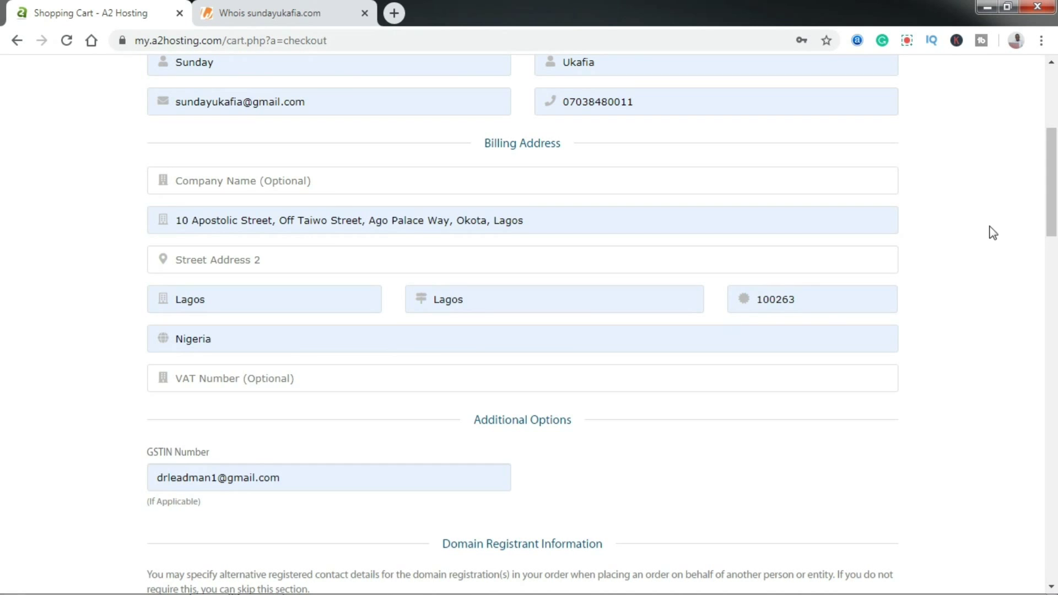
Delete the e-mail wrongly autofilled into the GSTIN Number field, leaving it blank
left_click_drag(1055, 195, 1055, 225)
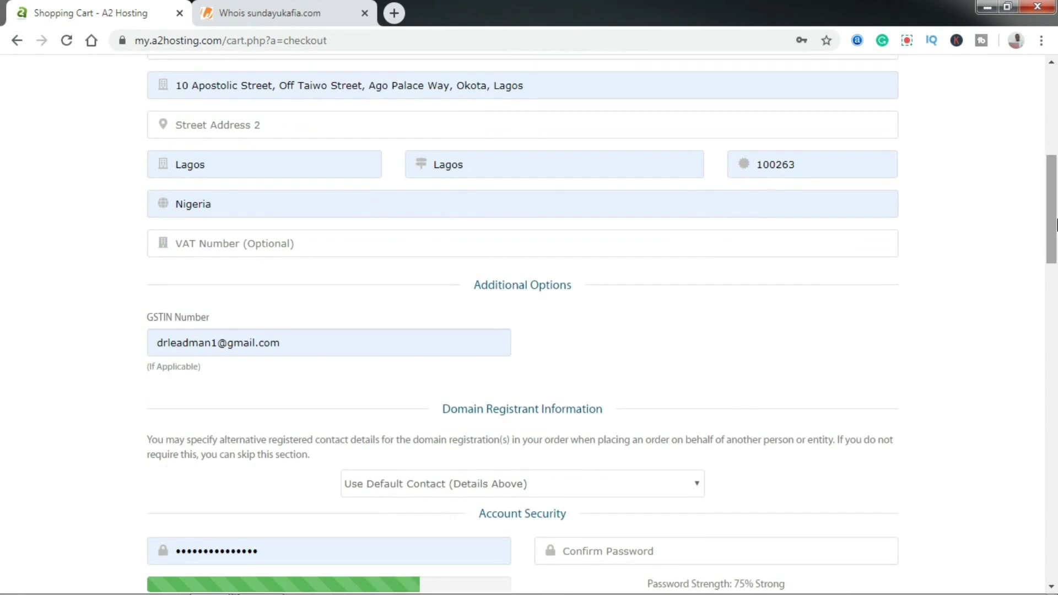
triple_click(474, 350)
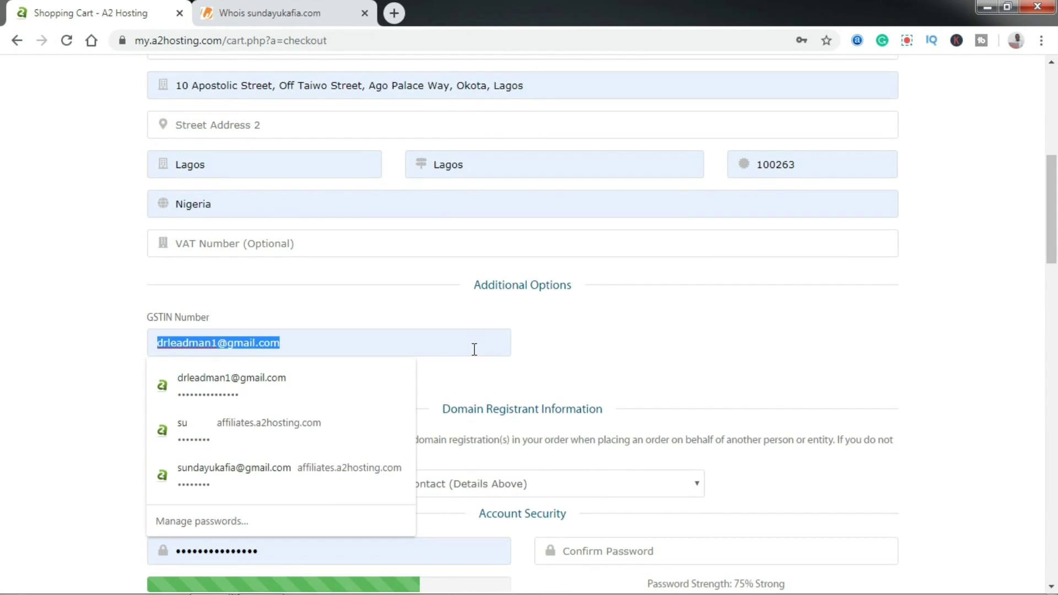
key("BackSpace")
left_click(203, 317)
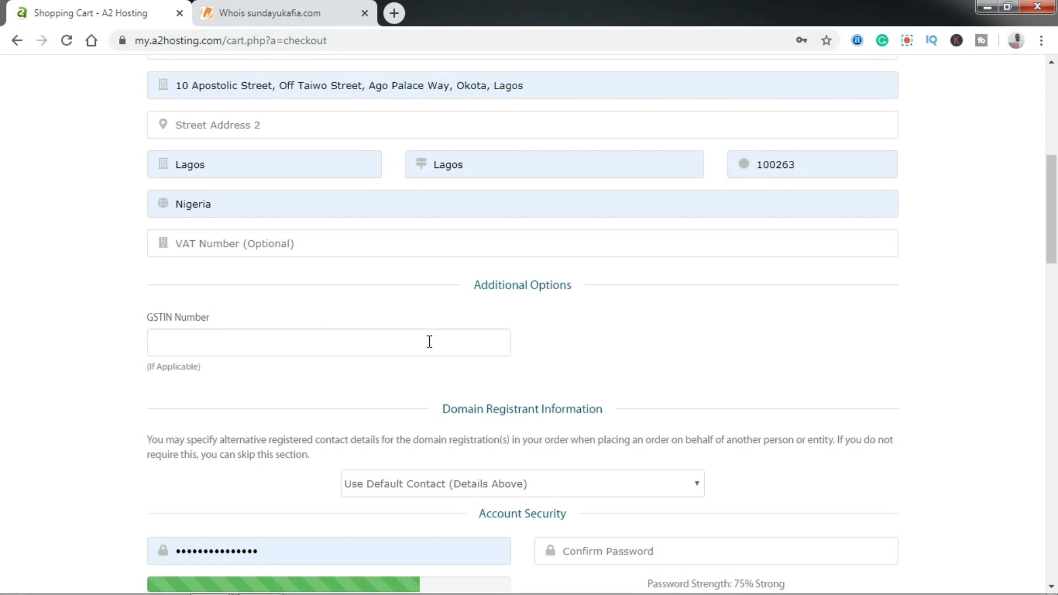
scroll(622, 237, "down", 2)
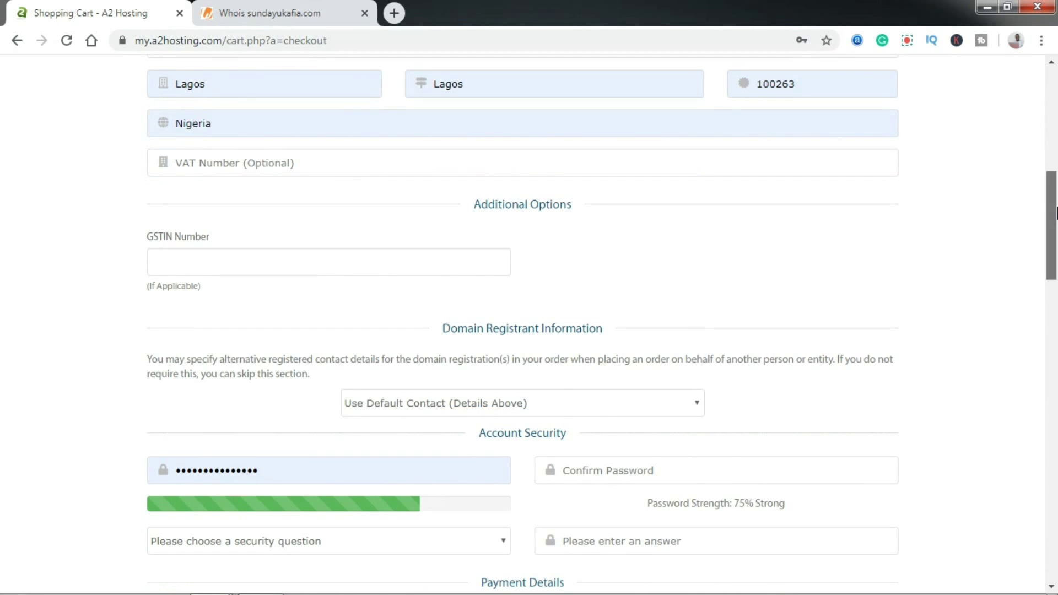
scroll(980, 283, "down", 3)
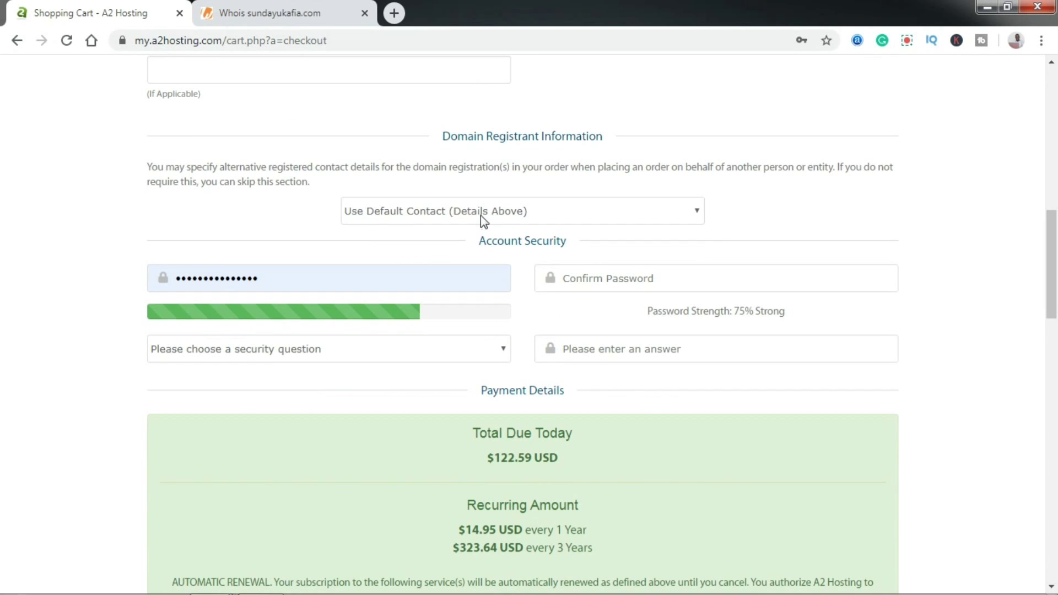
Keep the default domain contact and enter a new account password in both password fields
left_click(375, 218)
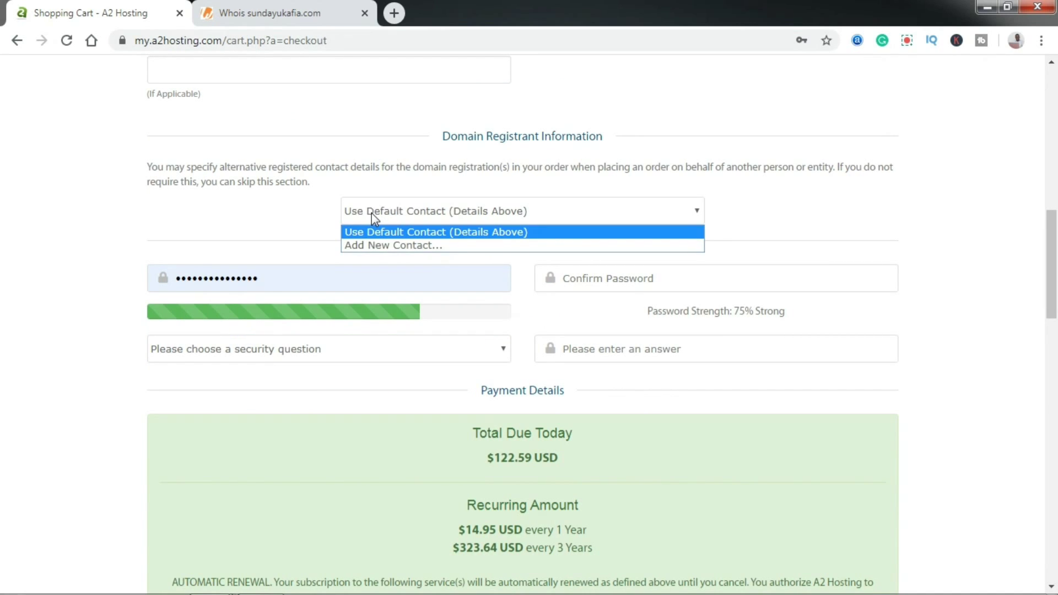
left_click(374, 218)
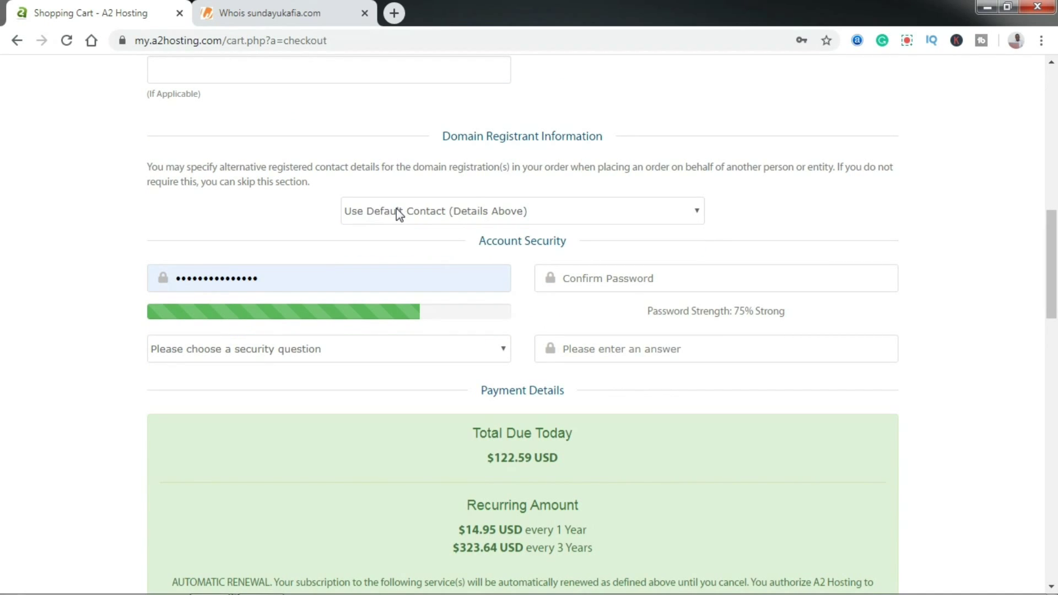
double_click(409, 265)
key("BackSpace")
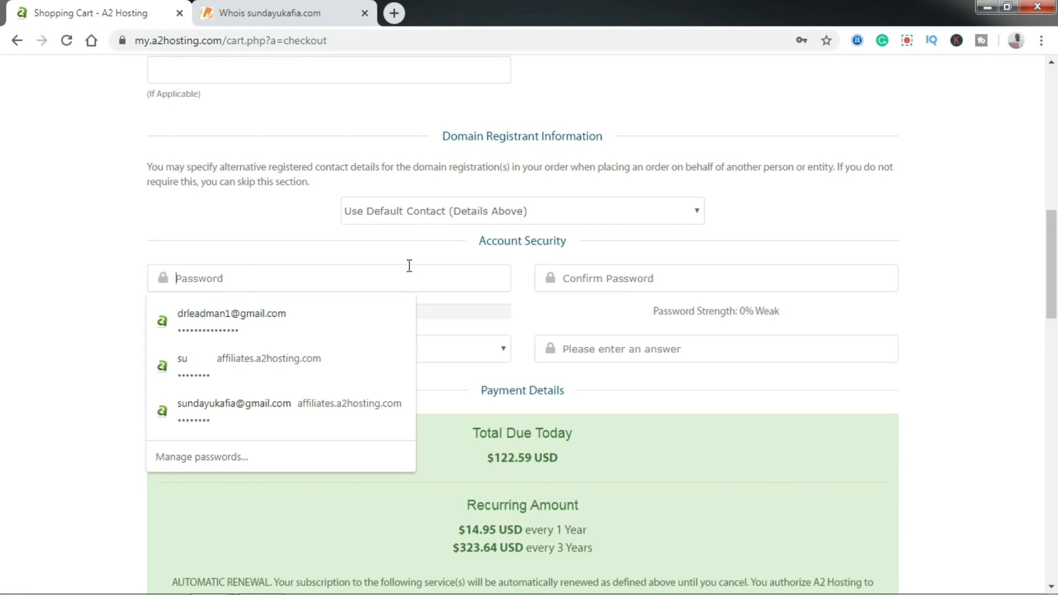
left_click(307, 243)
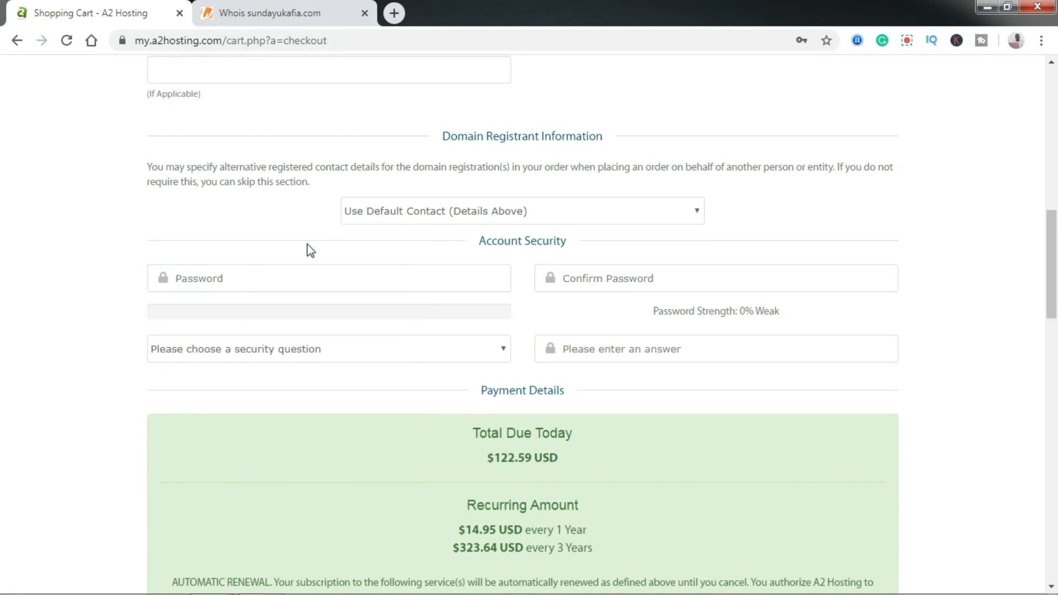
left_click(318, 283)
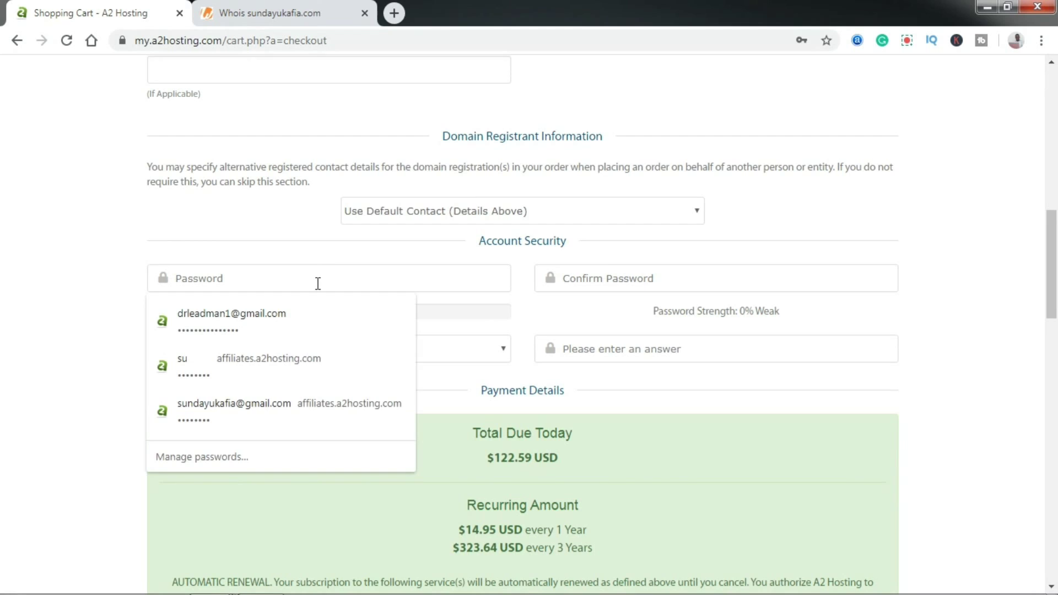
left_click(331, 238)
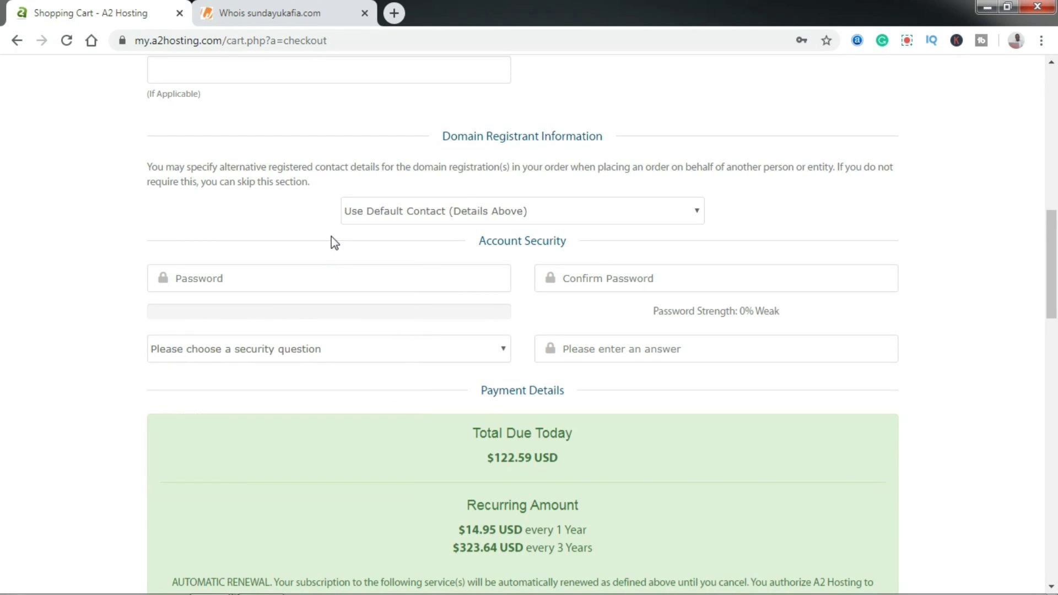
left_click(352, 283)
type("••••")
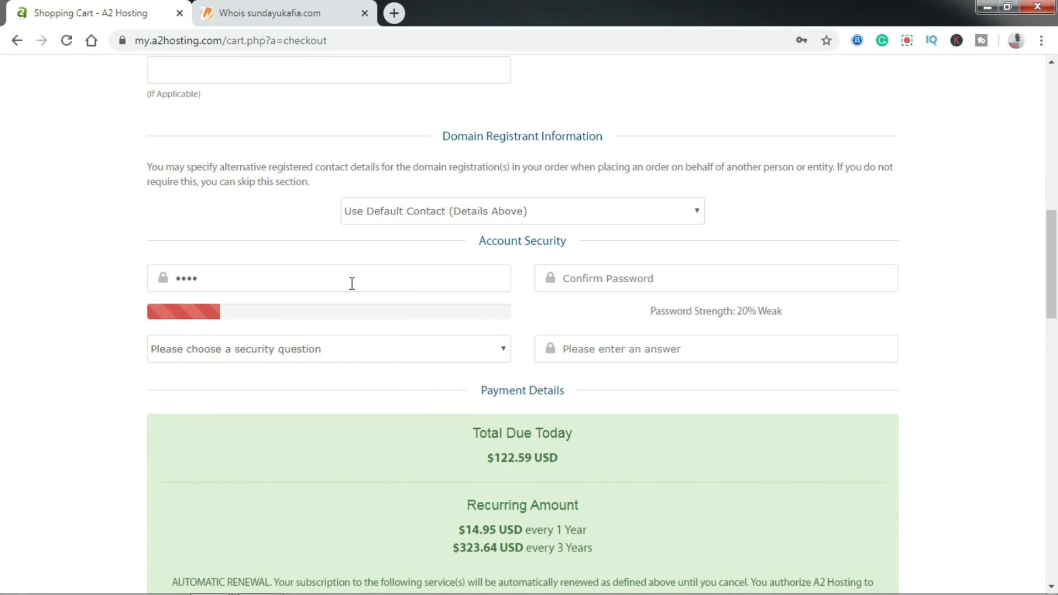
type("••••")
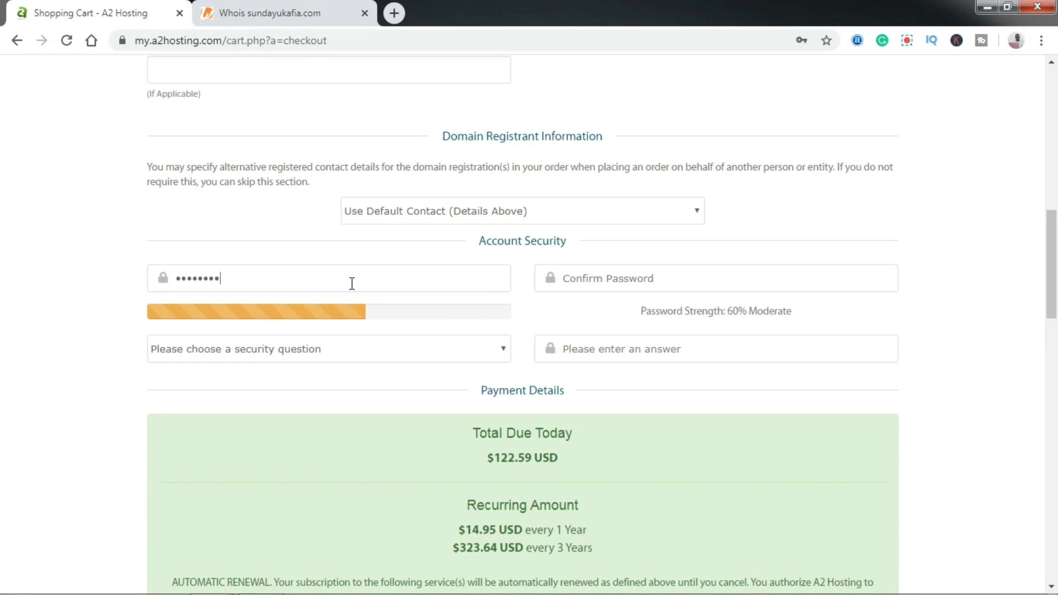
type("•")
left_click(640, 281)
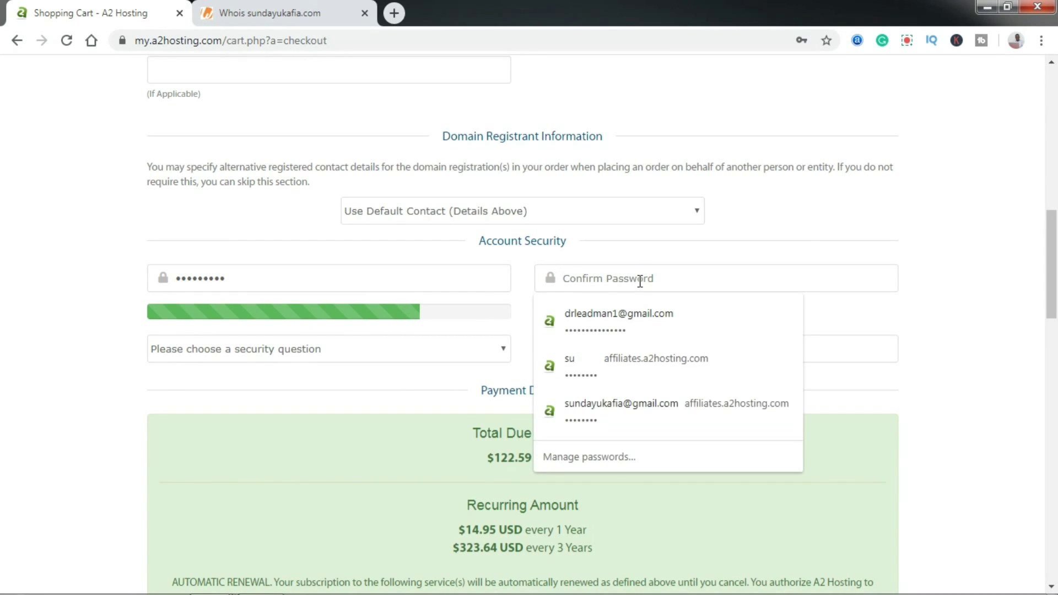
type("•••")
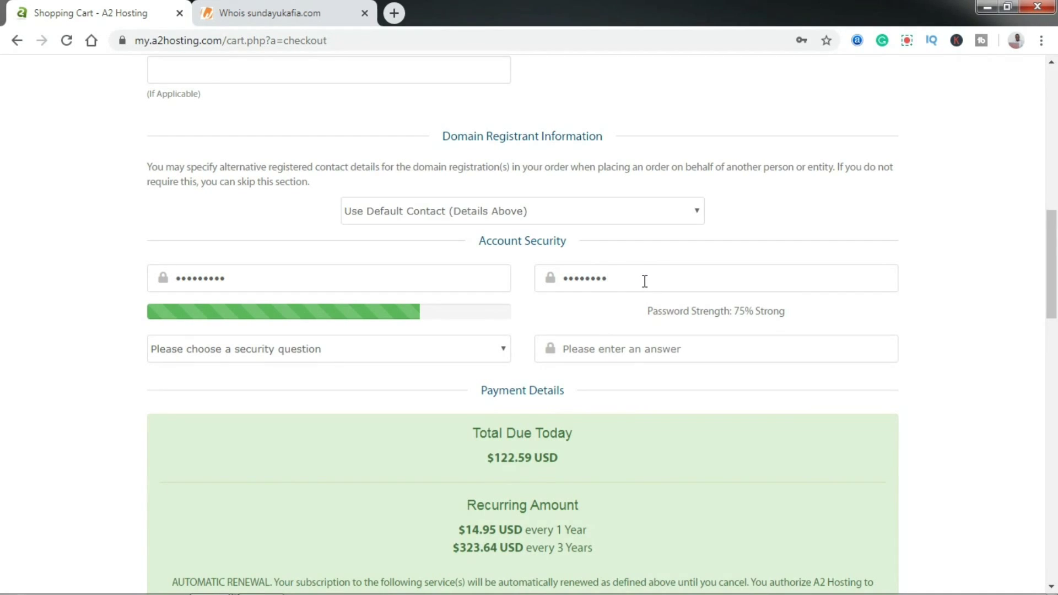
double_click(645, 281)
type("••••")
Choose the 'What is the name of your first pet?' security question and type an answer
left_click(436, 357)
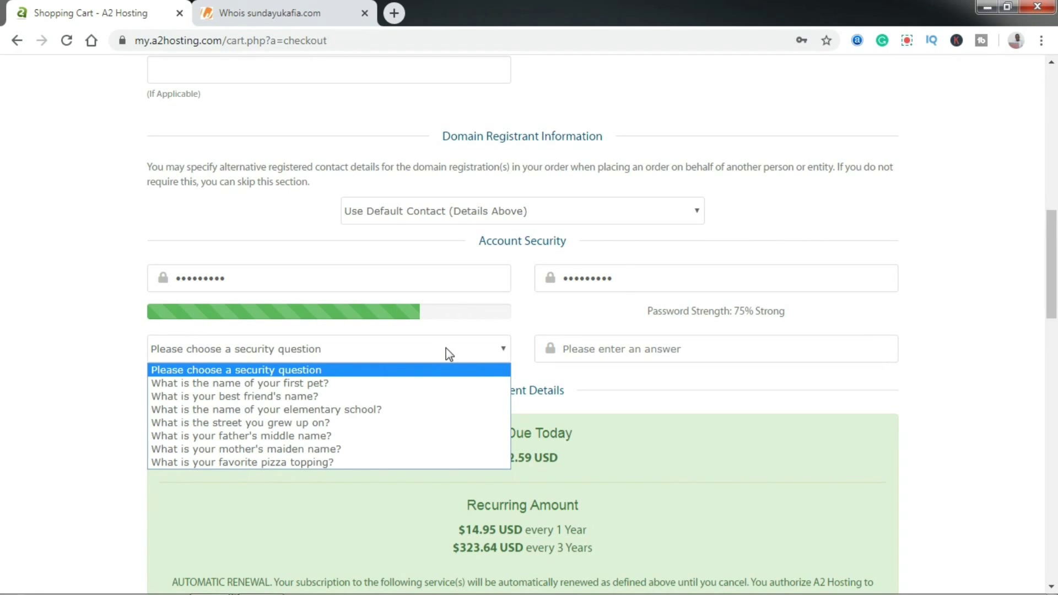
left_click(373, 385)
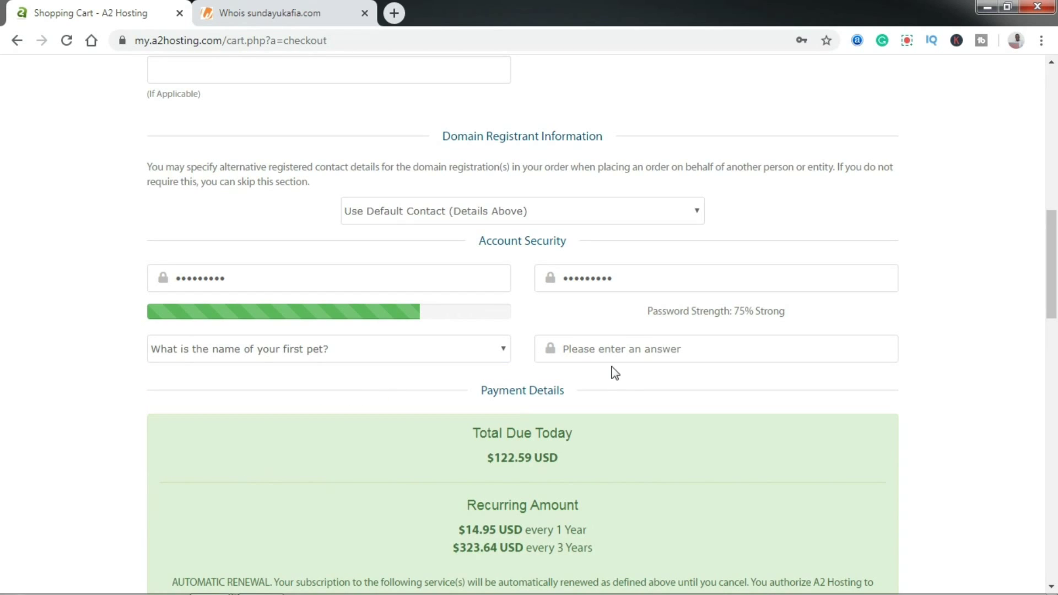
left_click(640, 349)
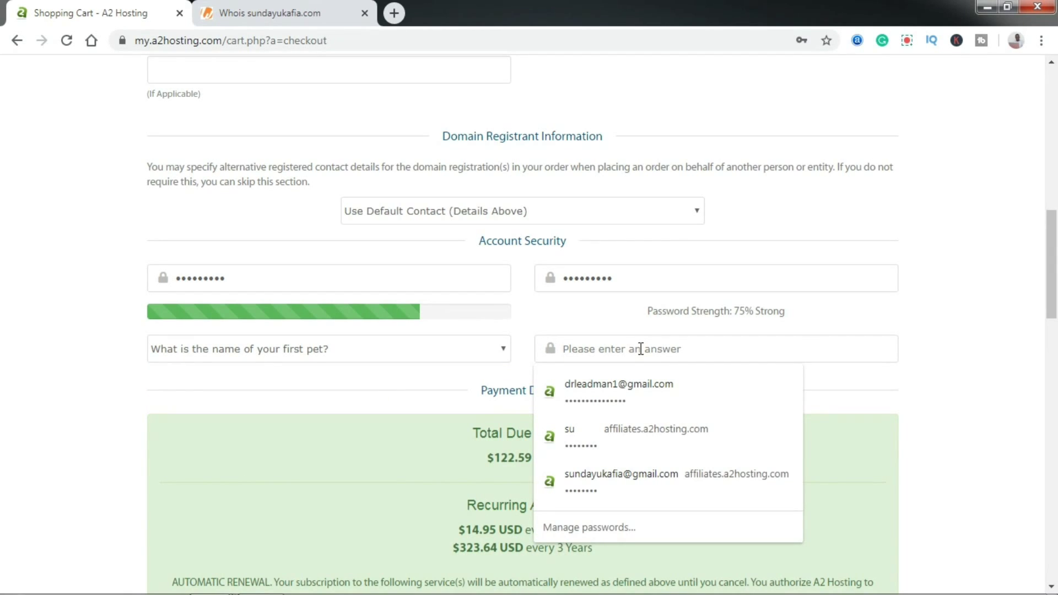
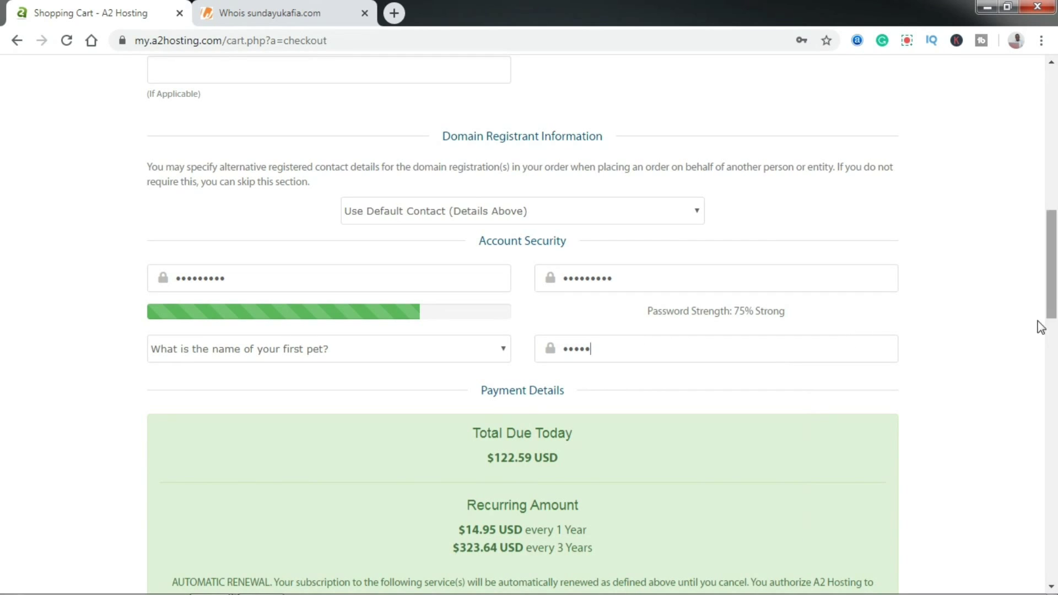
left_click_drag(1054, 229, 1053, 126)
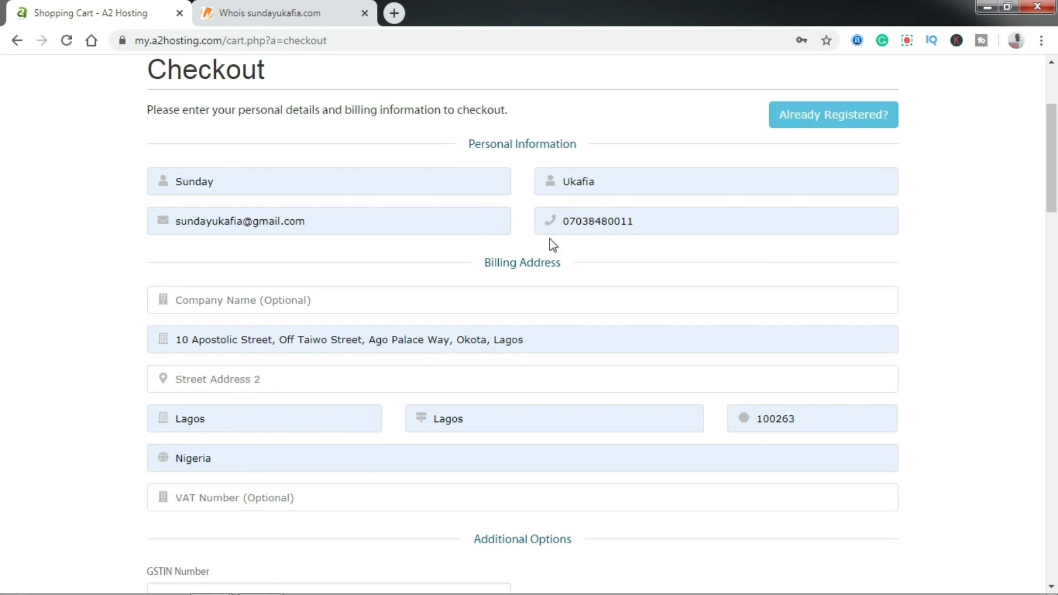
left_click(337, 222)
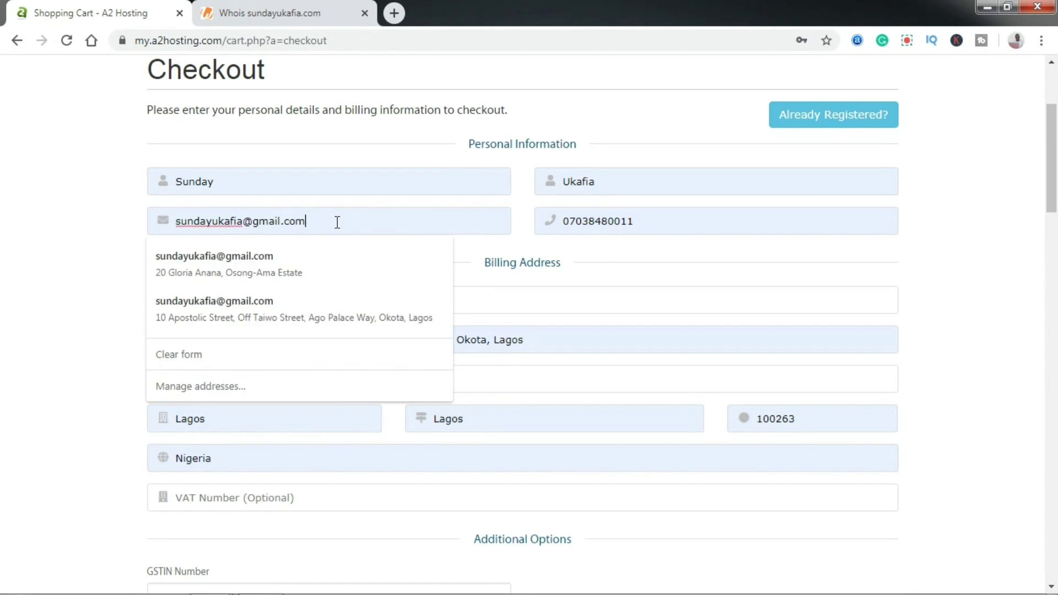
left_click(323, 168)
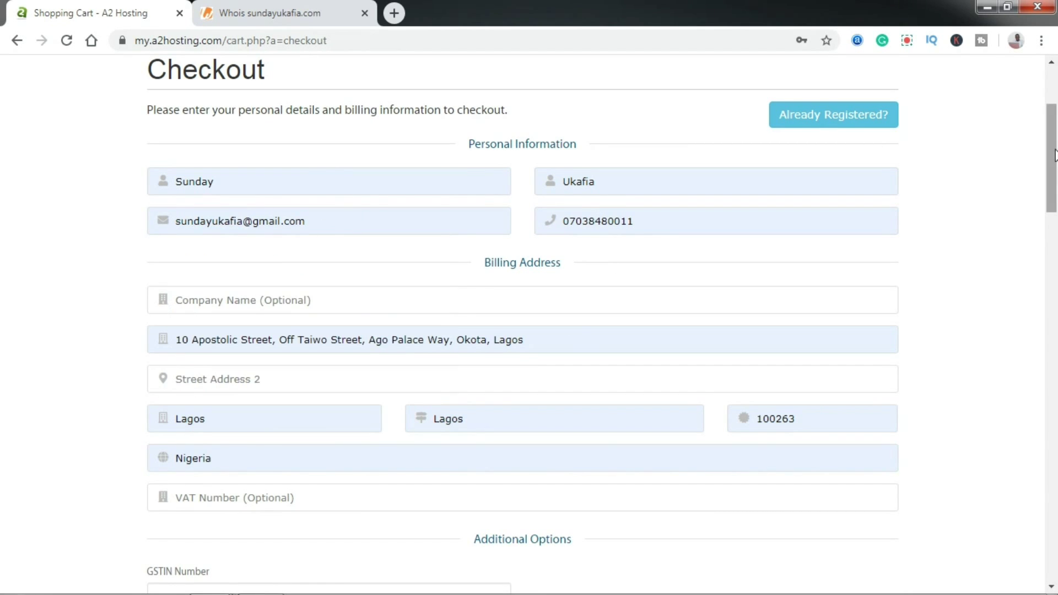
left_click_drag(1055, 156, 1054, 282)
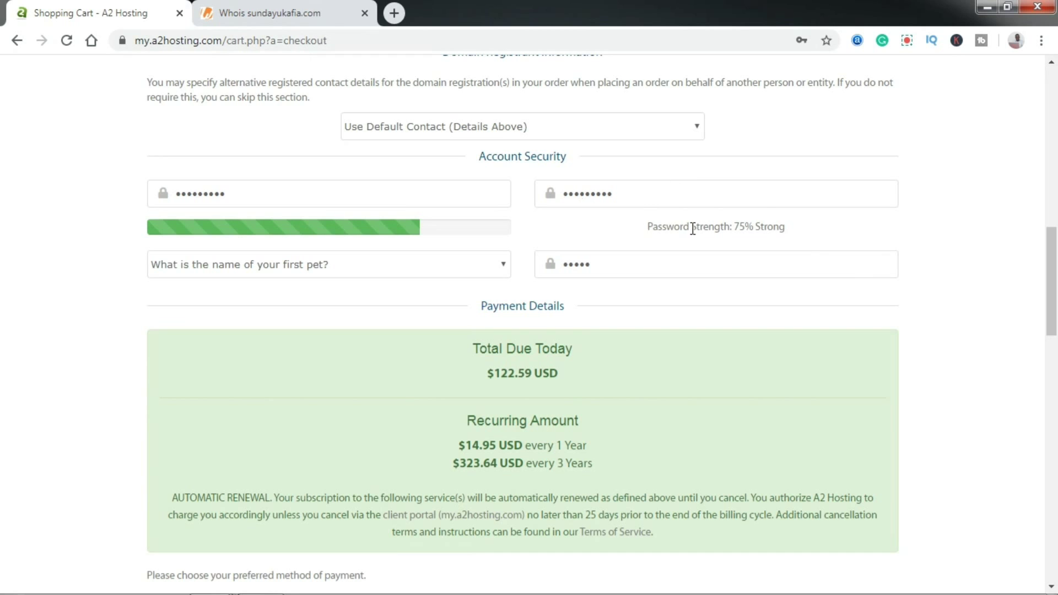
left_click_drag(1053, 245, 1054, 287)
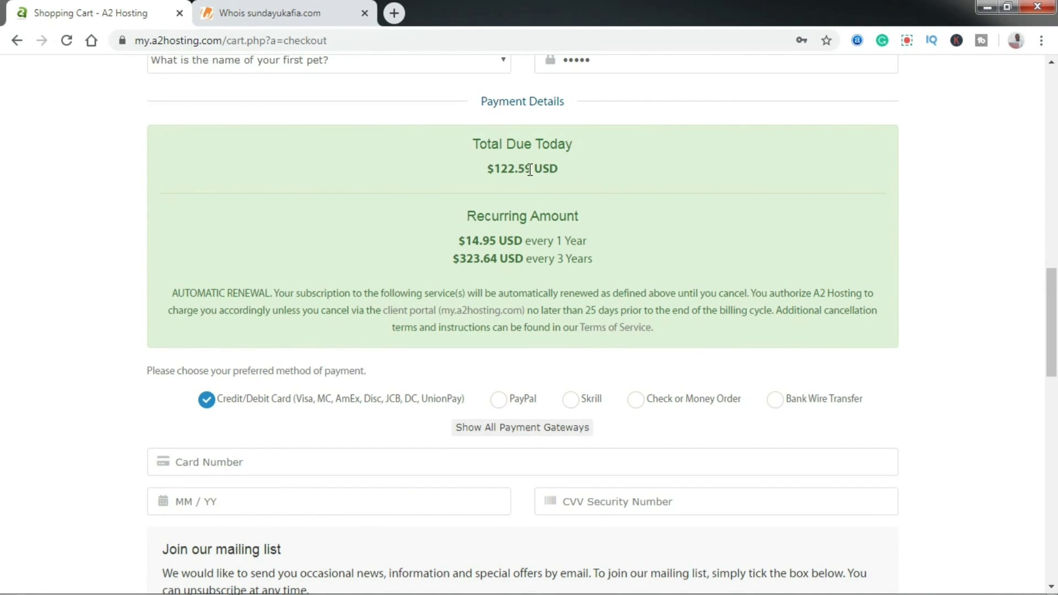
left_click_drag(488, 168, 547, 165)
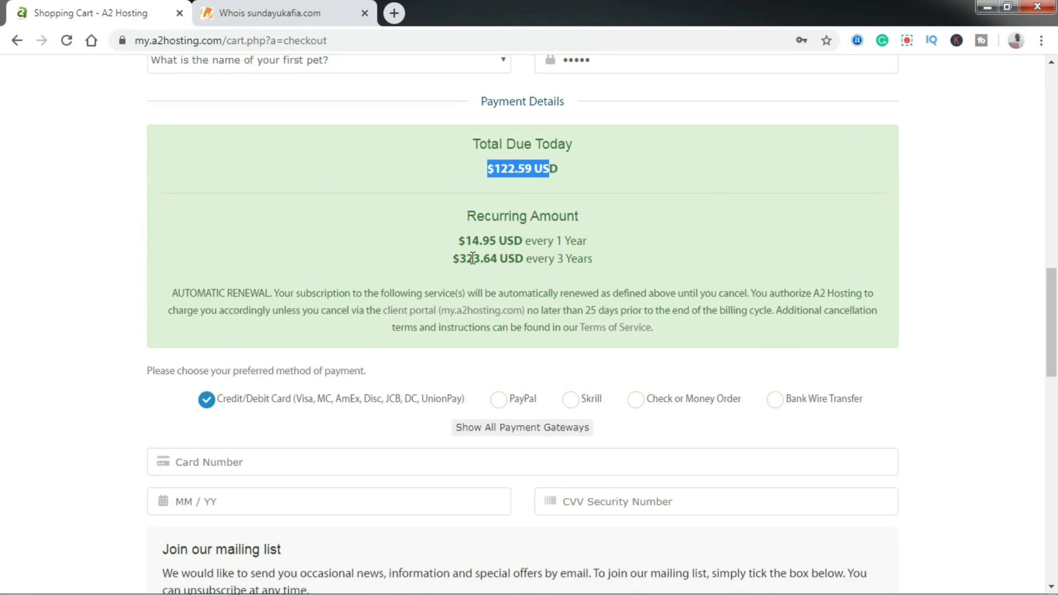
left_click_drag(453, 259, 582, 259)
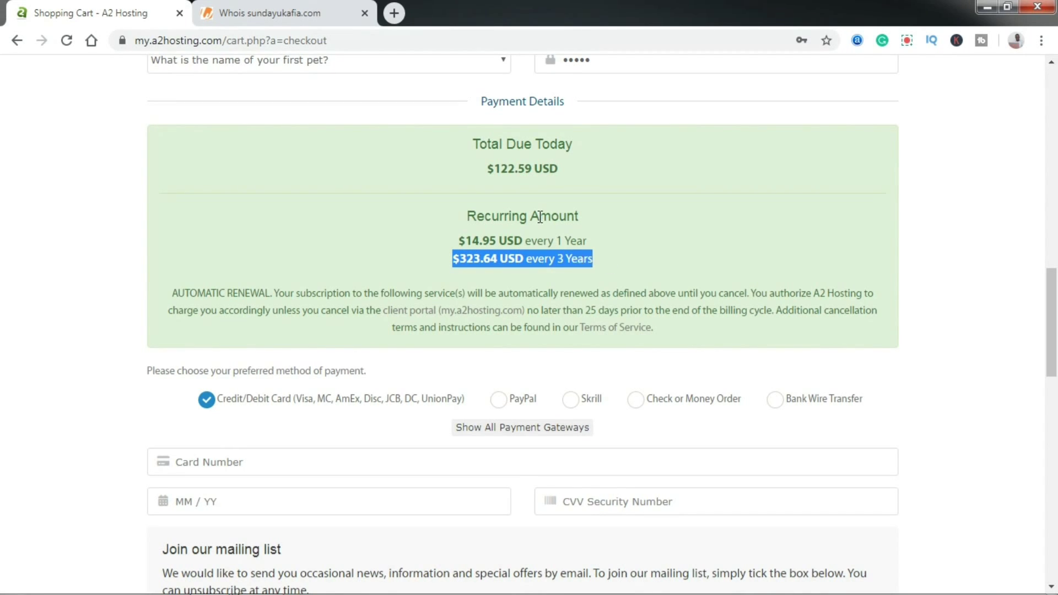
left_click_drag(488, 168, 543, 169)
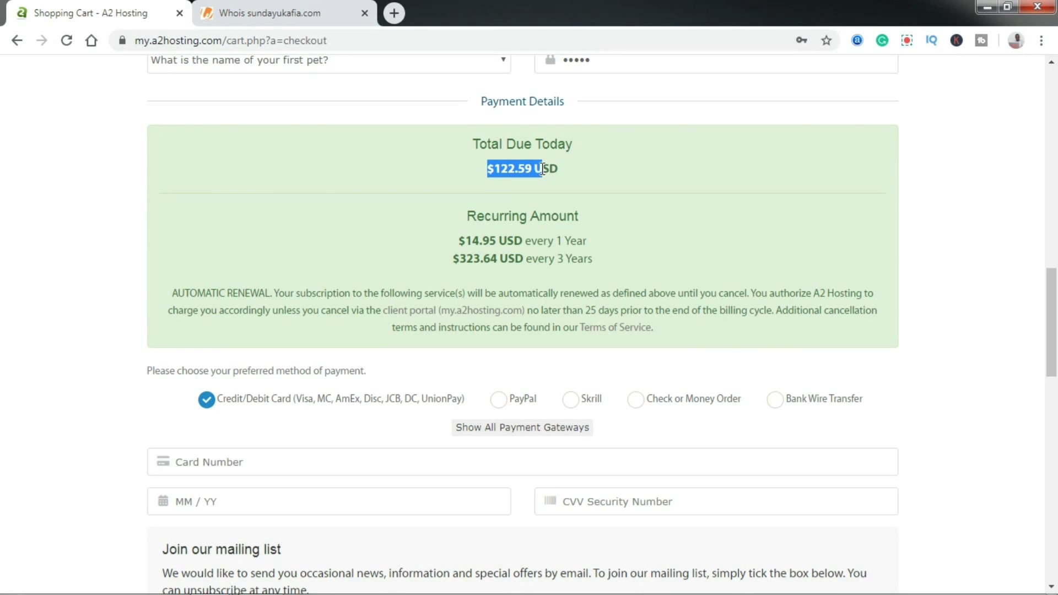
left_click(954, 230)
left_click_drag(1052, 305, 1056, 361)
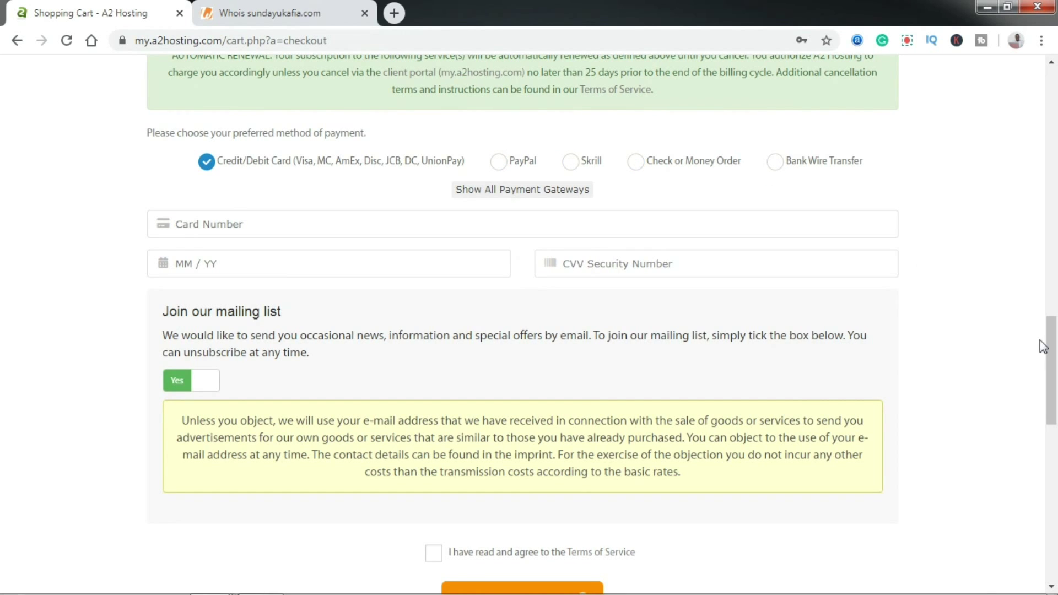
Fill in the credit card number, expiry date and the card's security code
scroll(1044, 347, "down", 1)
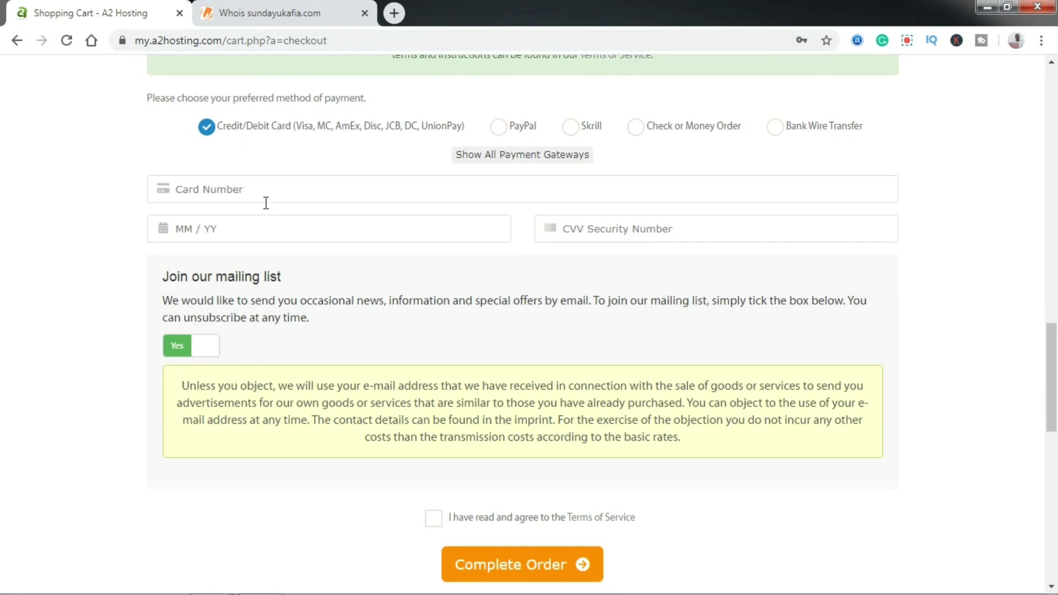
left_click(259, 193)
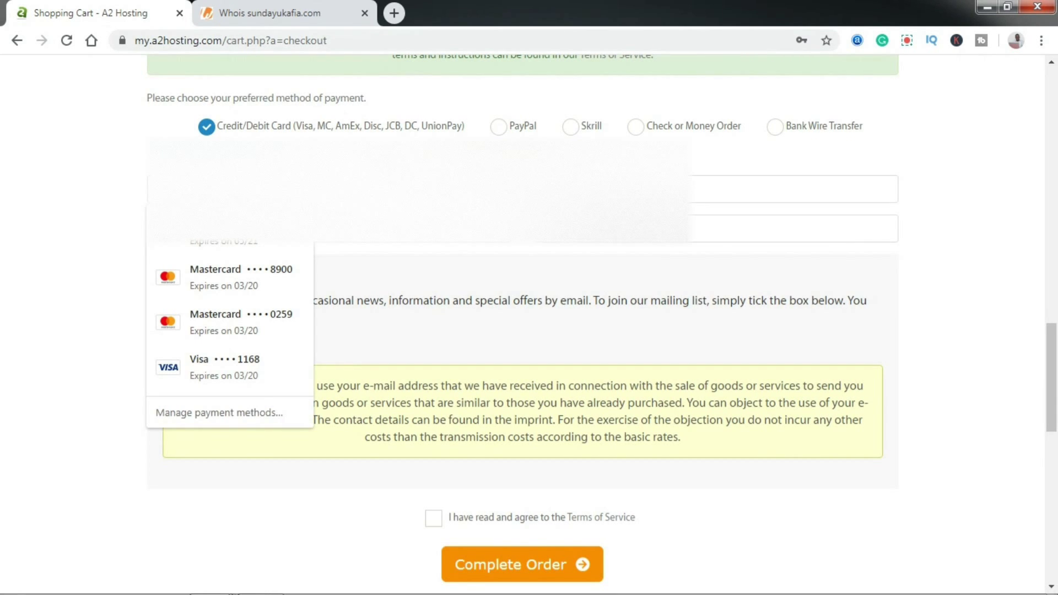
key("Escape")
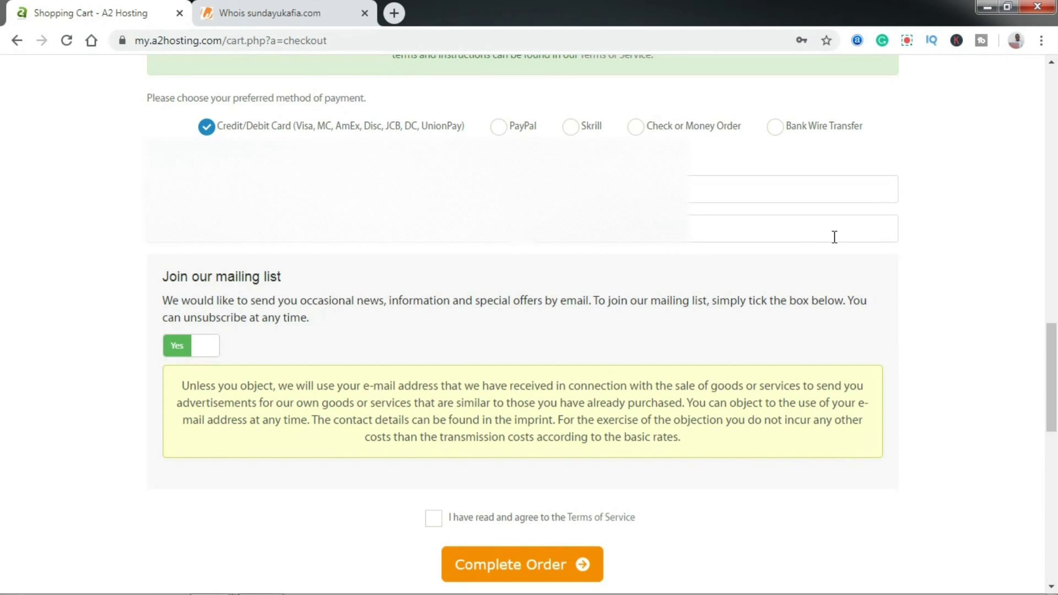
left_click(759, 237)
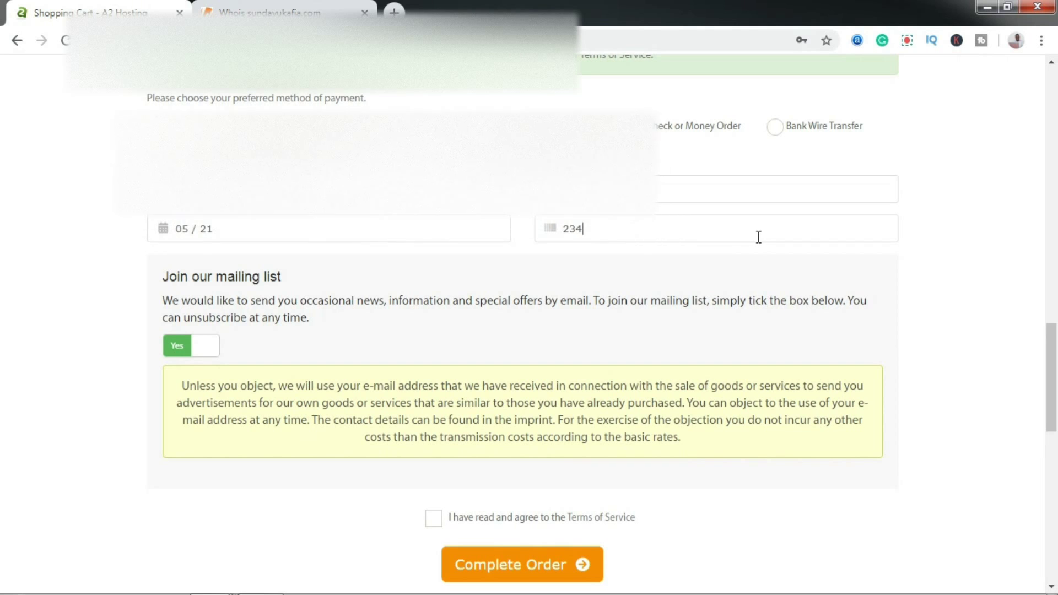
left_click_drag(1055, 363, 1055, 392)
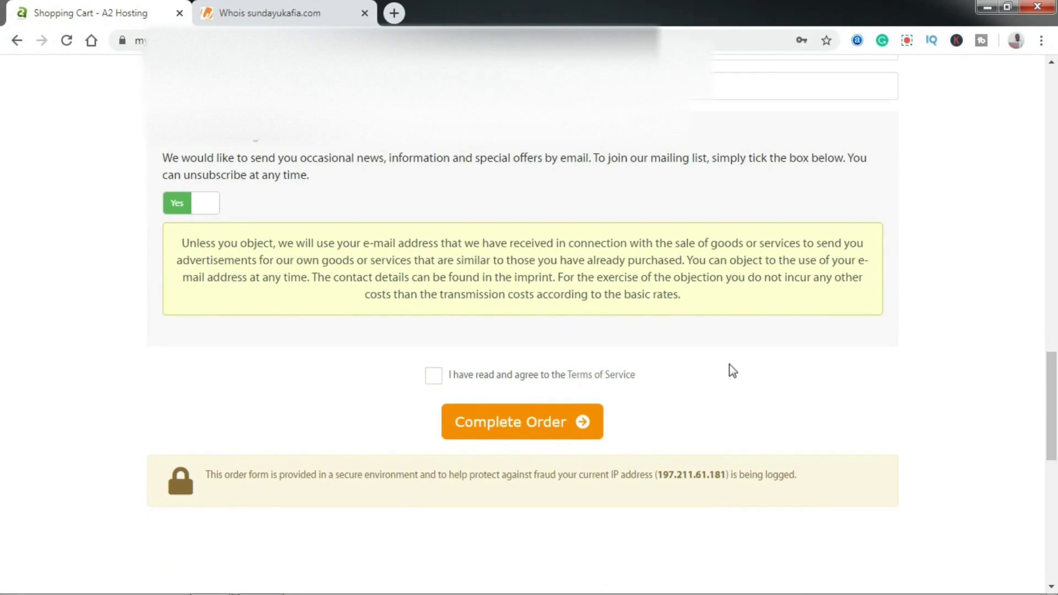
Tick the box agreeing to the Terms of Service
left_click(433, 377)
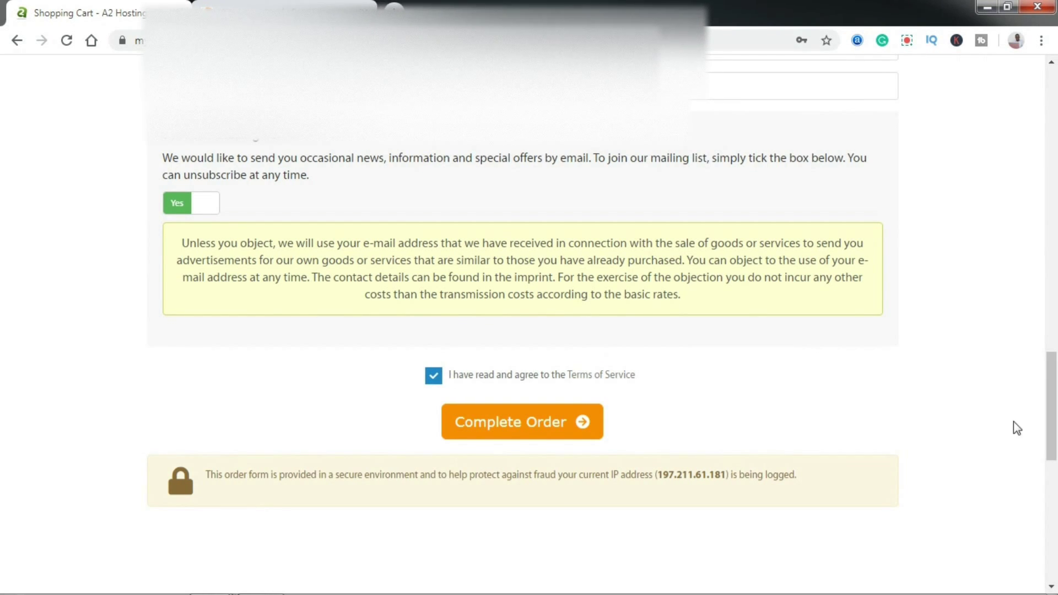
mouse_move(1053, 394)
left_mouse_down()
mouse_move(1048, 124)
mouse_move(1055, 407)
left_mouse_up()
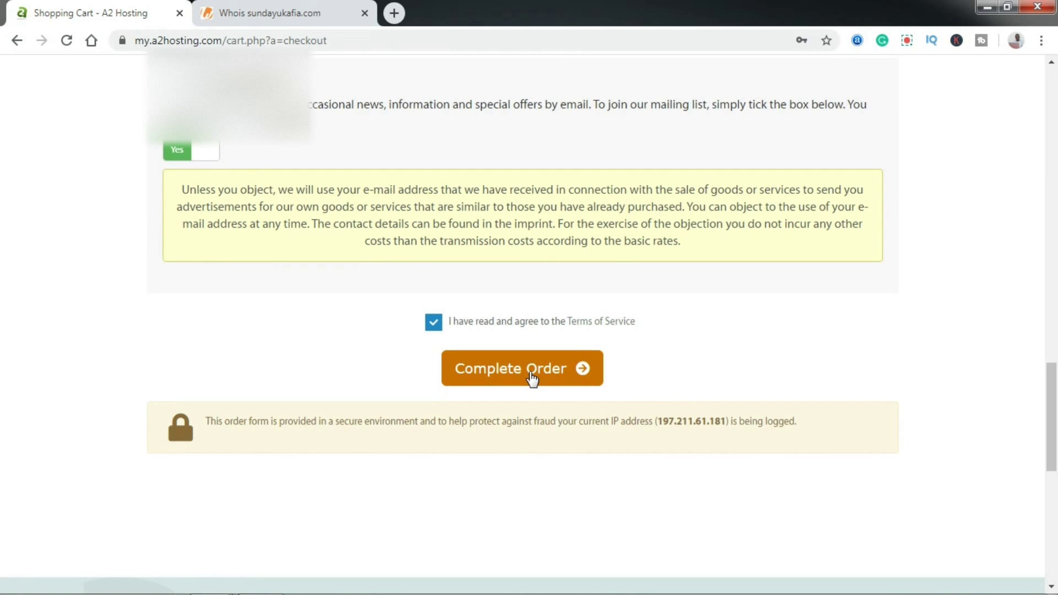
scroll(518, 352, "down", 1)
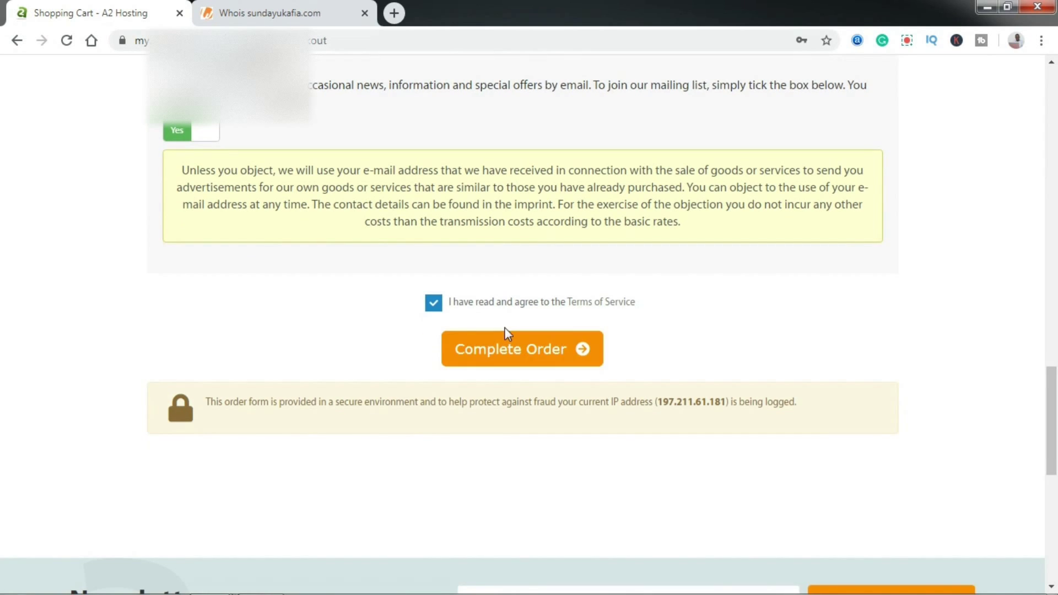
Complete the StartUp hosting order, then sign in to the Client Area with the autofilled credentials
left_click(511, 360)
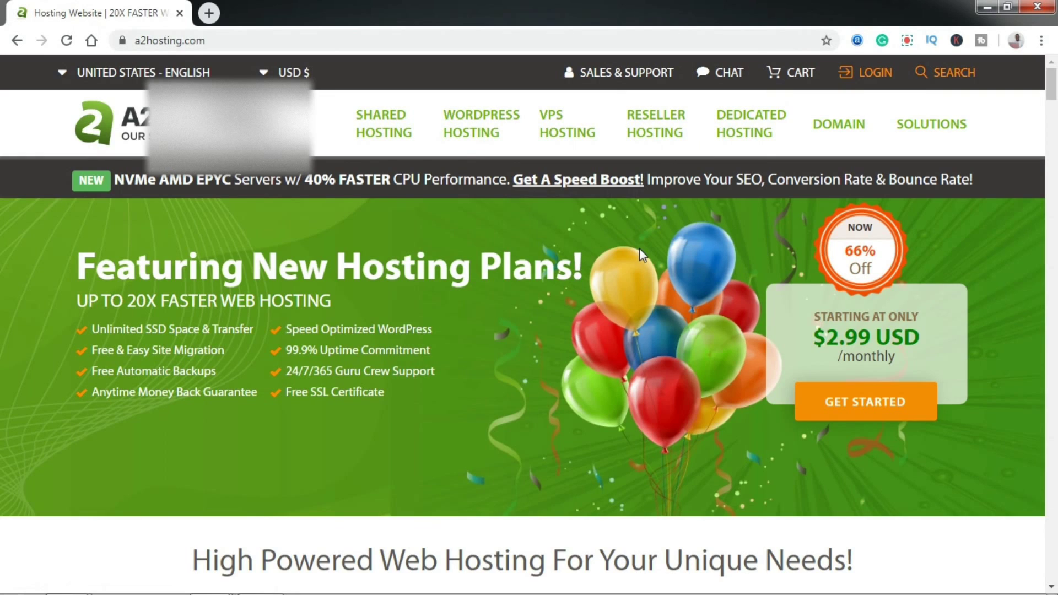
left_click(862, 78)
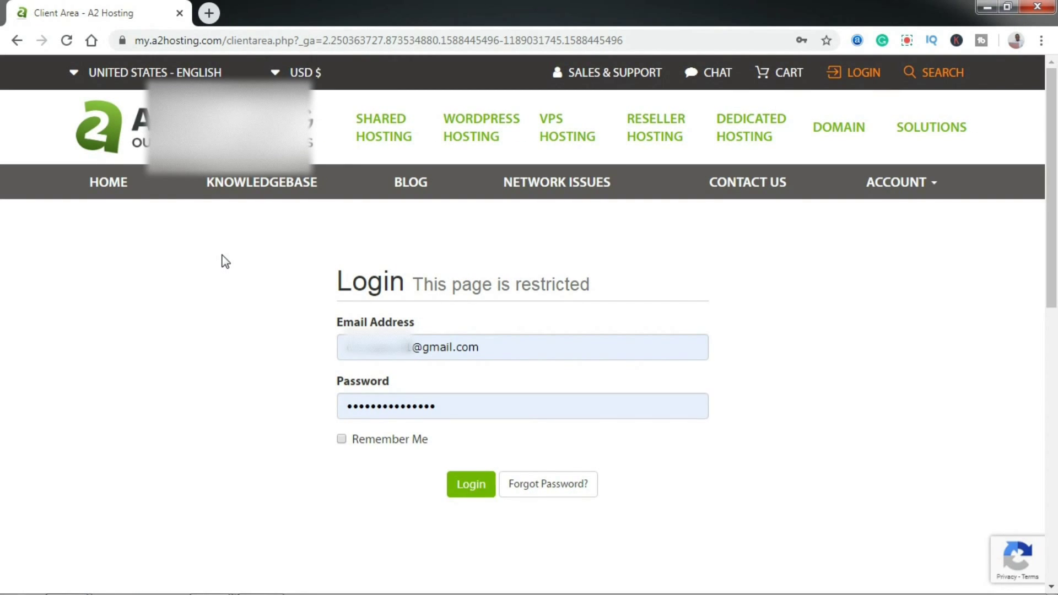
left_click(468, 492)
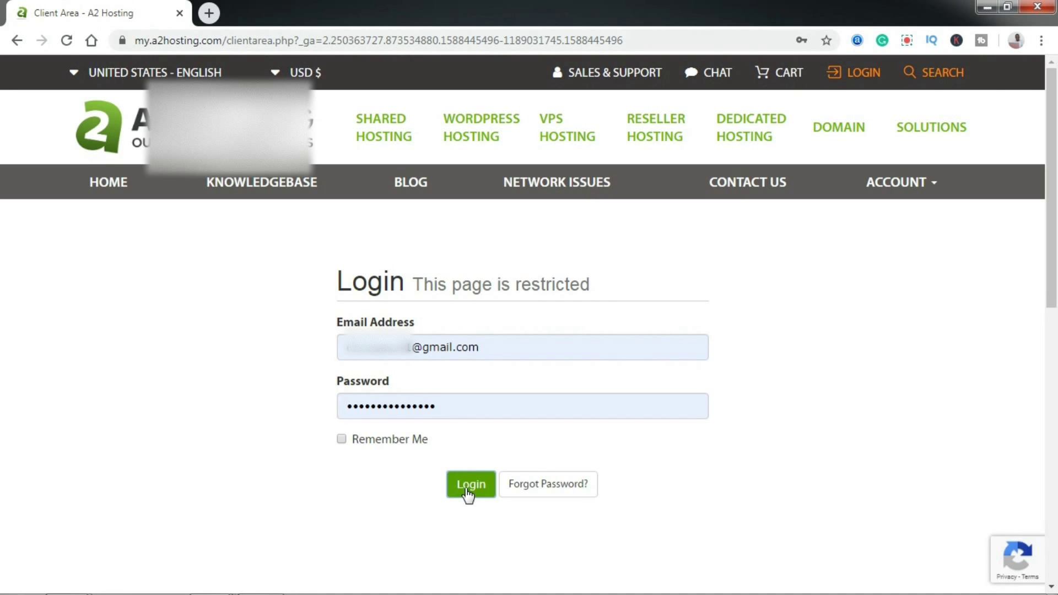